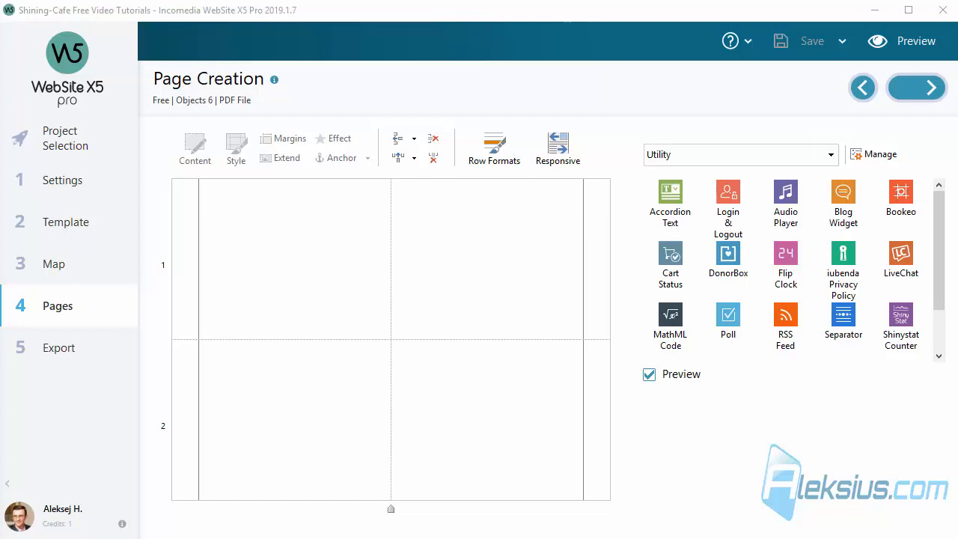
- Place a PDF File object from the Data Visualization category across all four cells of the page grid and open its settings
left_click(830, 154)
scroll(764, 210, "up", 2)
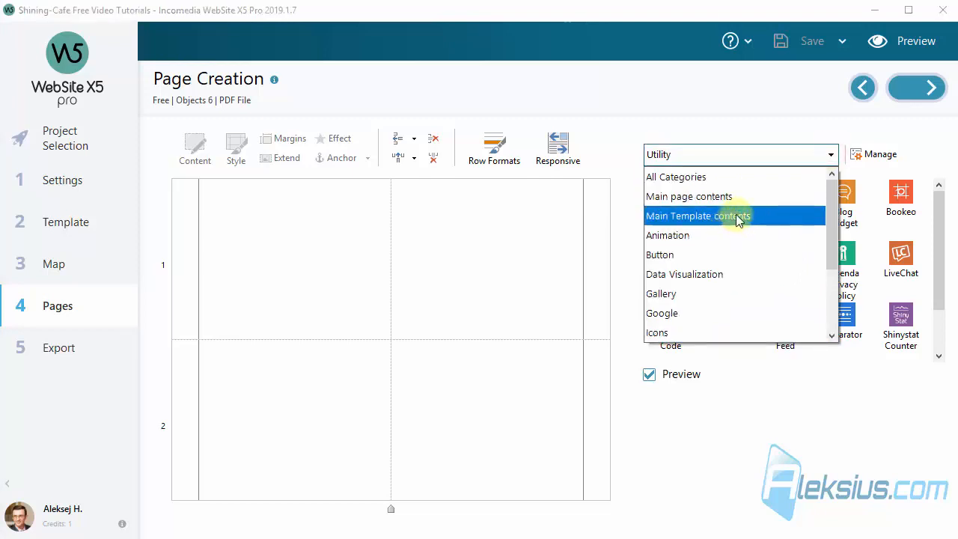
left_click(743, 274)
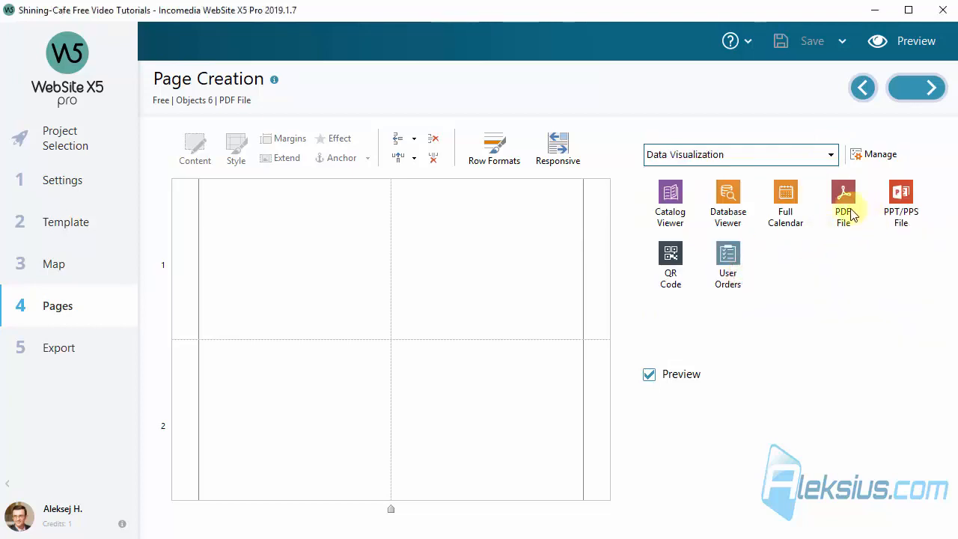
left_click_drag(854, 214, 401, 329)
left_click(424, 273)
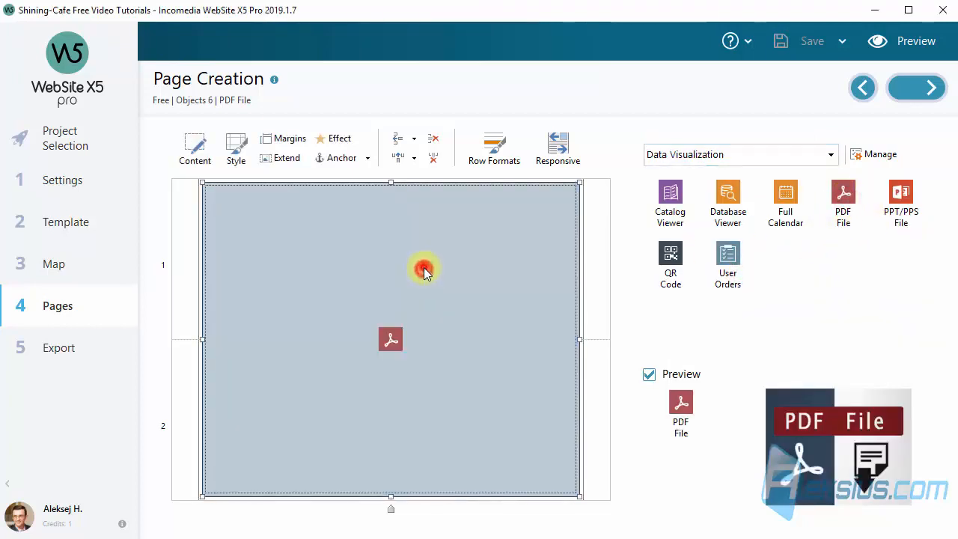
left_click(424, 272)
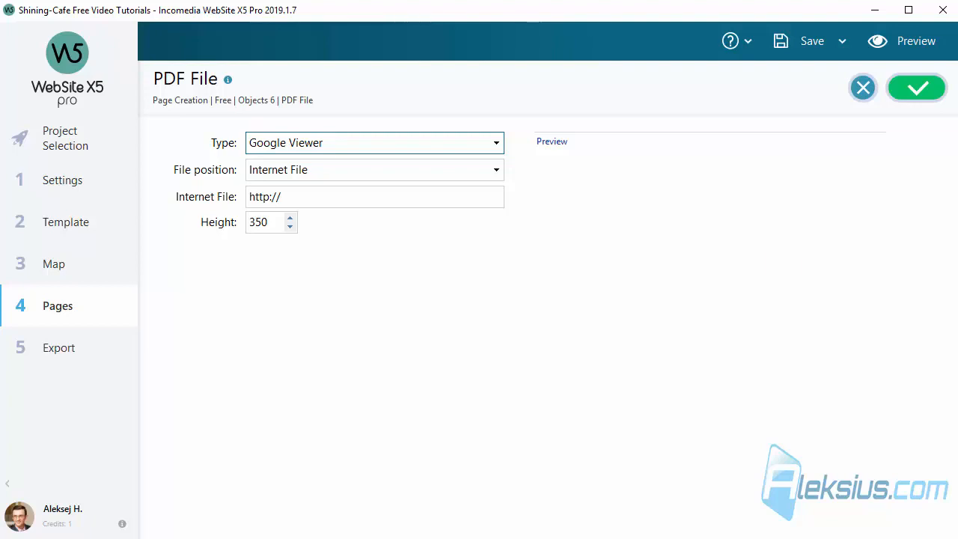
- Set the PDF object's type to Iframe and its file position to Local File on PC
left_click(399, 142)
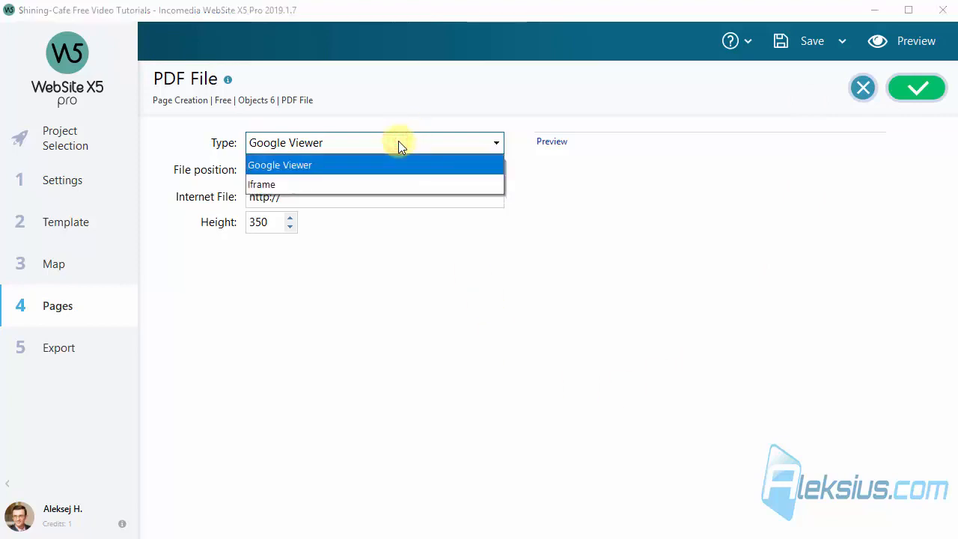
left_click(312, 185)
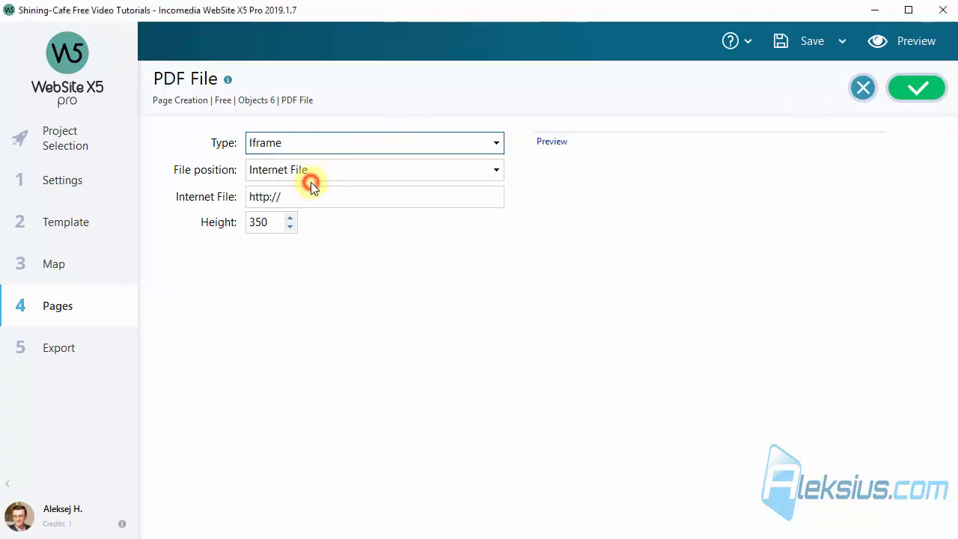
left_click(378, 172)
left_click(427, 281)
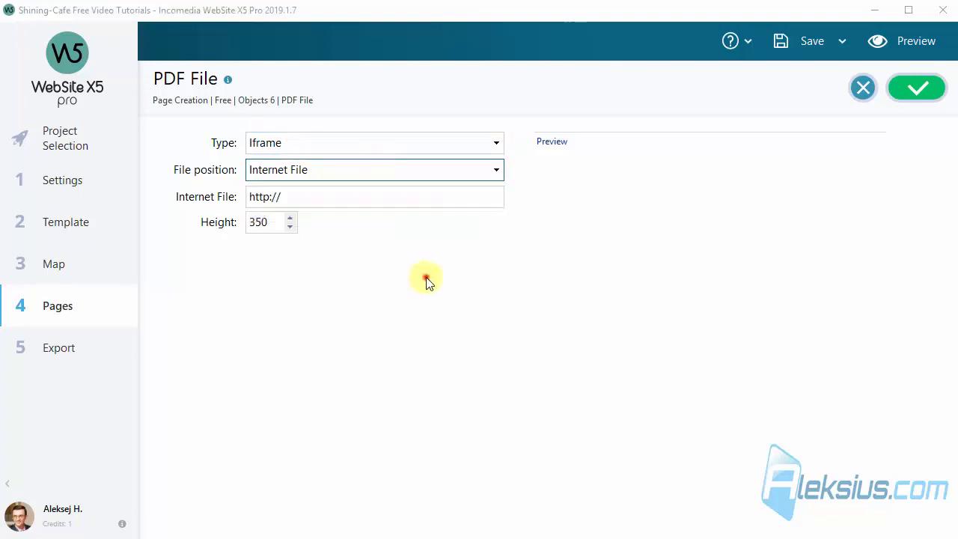
left_click(327, 173)
left_click(318, 208)
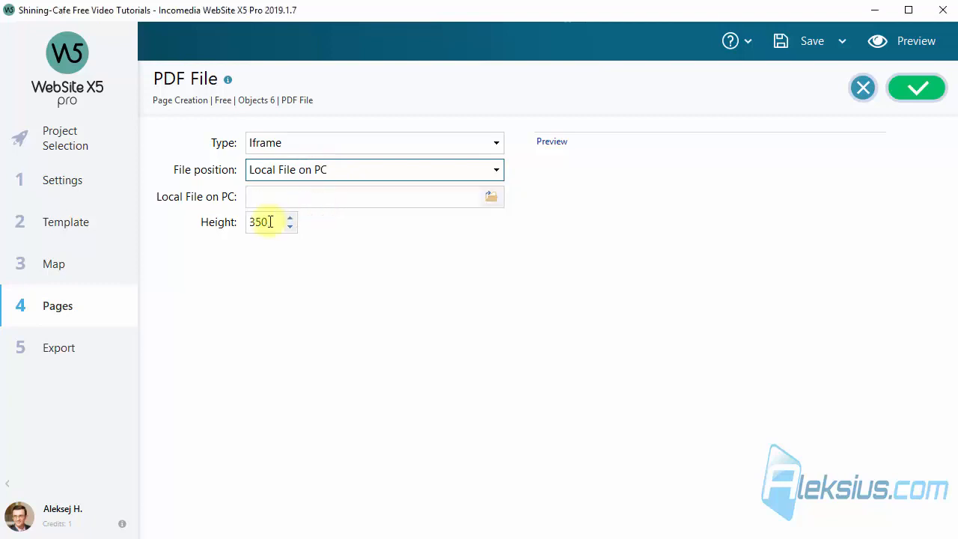
- Choose pizza-pdf-menu.pdf from the 13 Data visualization (2) folder as the local file
left_click(494, 198)
left_click_drag(545, 38, 635, 122)
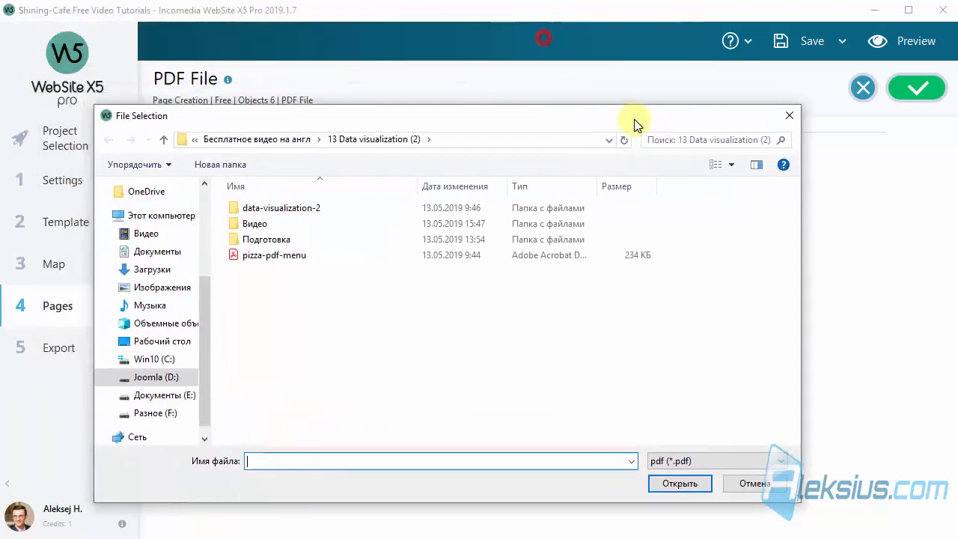
double_click(304, 257)
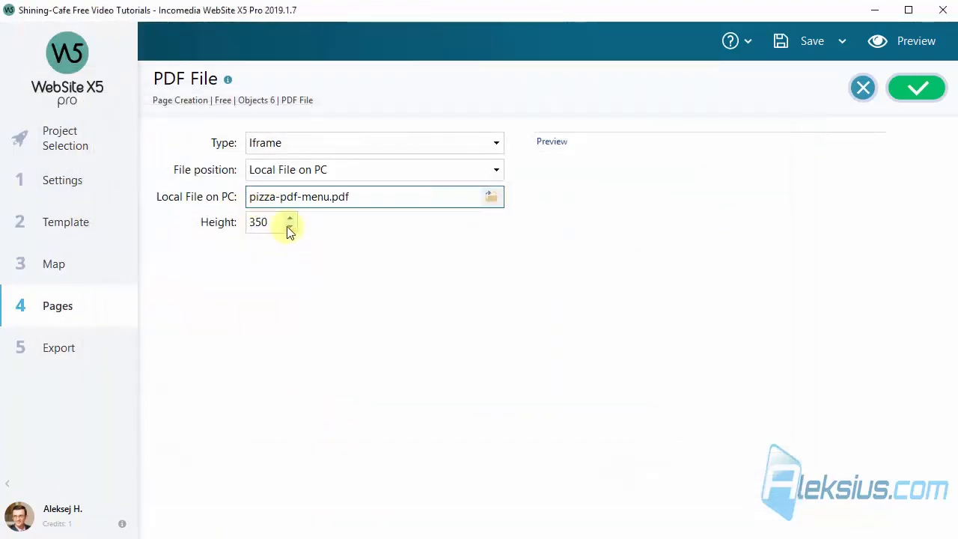
- Set the PDF object's height to 600 and confirm its settings
left_click_drag(279, 223, 225, 223)
type("600")
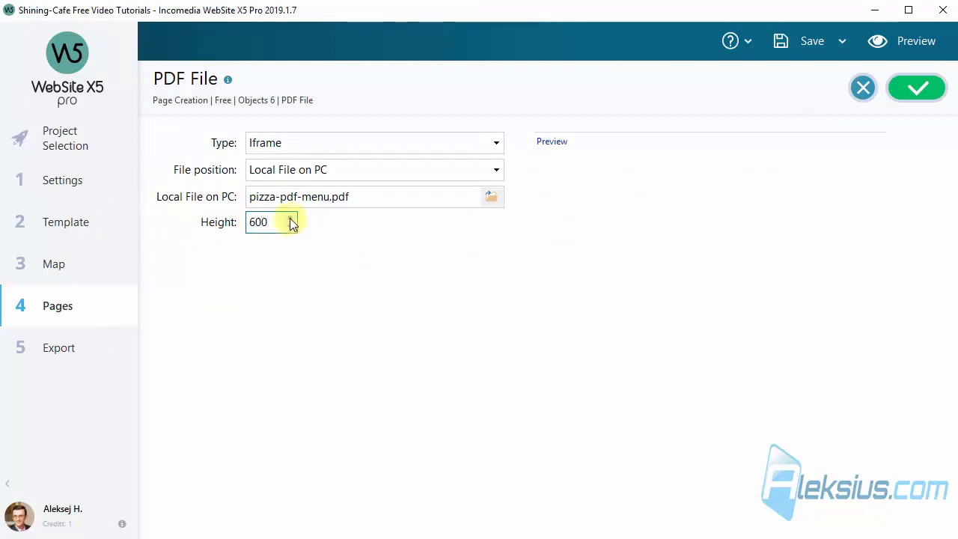
left_click(915, 100)
- Export the website to disk in the folder D:\server\domains\websitex5-com\
left_click(78, 346)
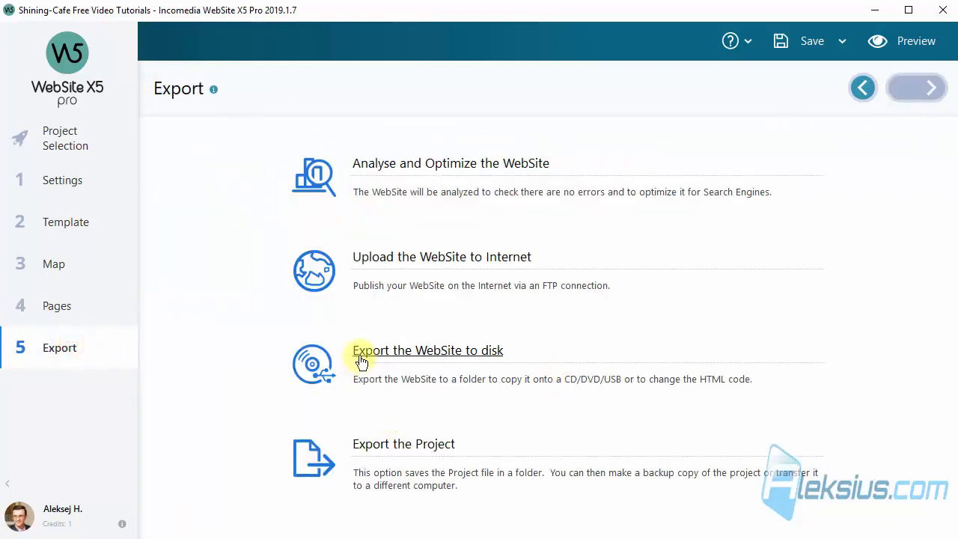
left_click(399, 357)
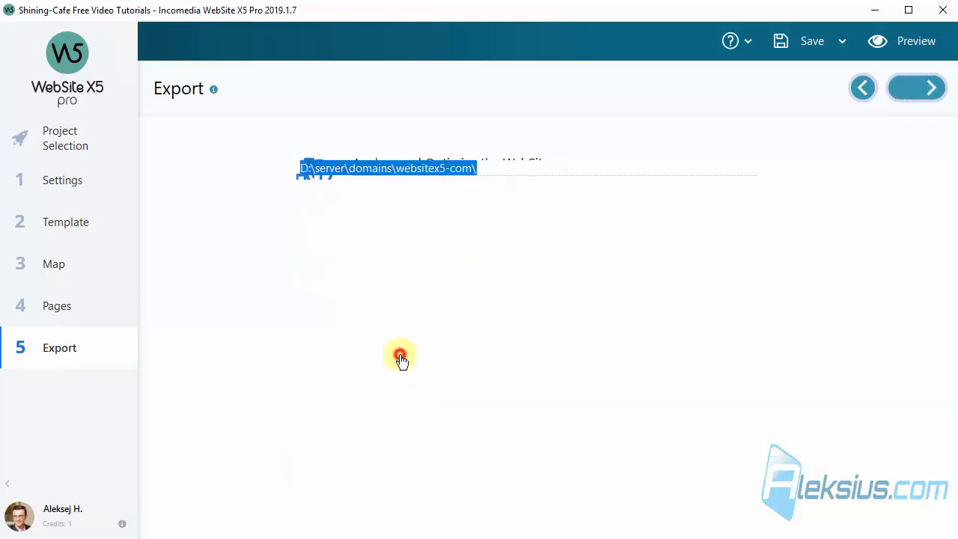
left_click(911, 101)
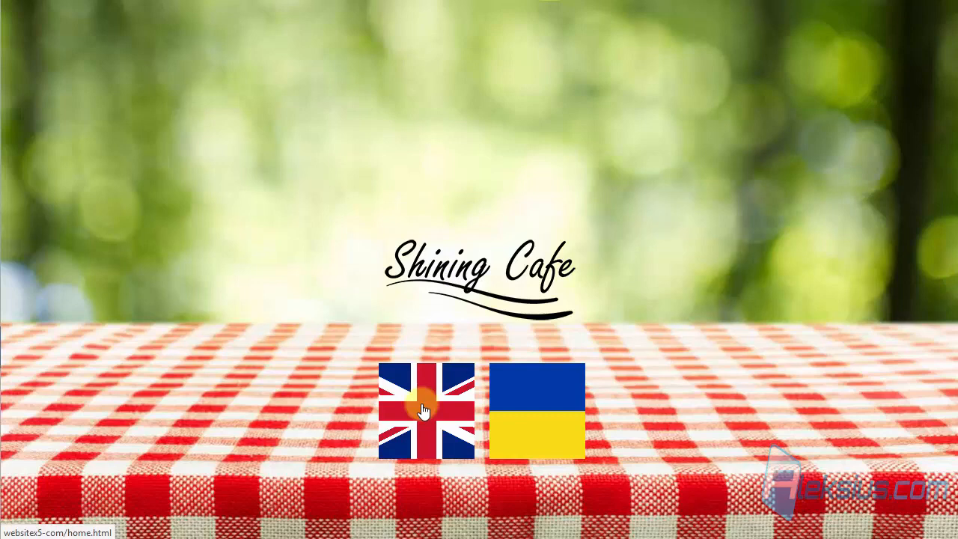
- Open the English version of the exported site in the browser and examine the embedded menu on the PDF File page
left_click(423, 411)
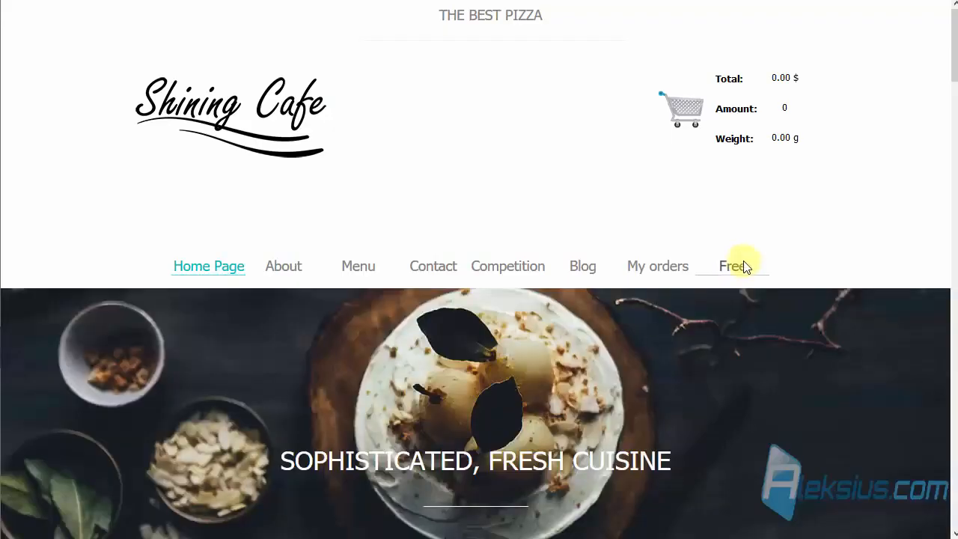
mouse_move(735, 267)
mouse_move(734, 295)
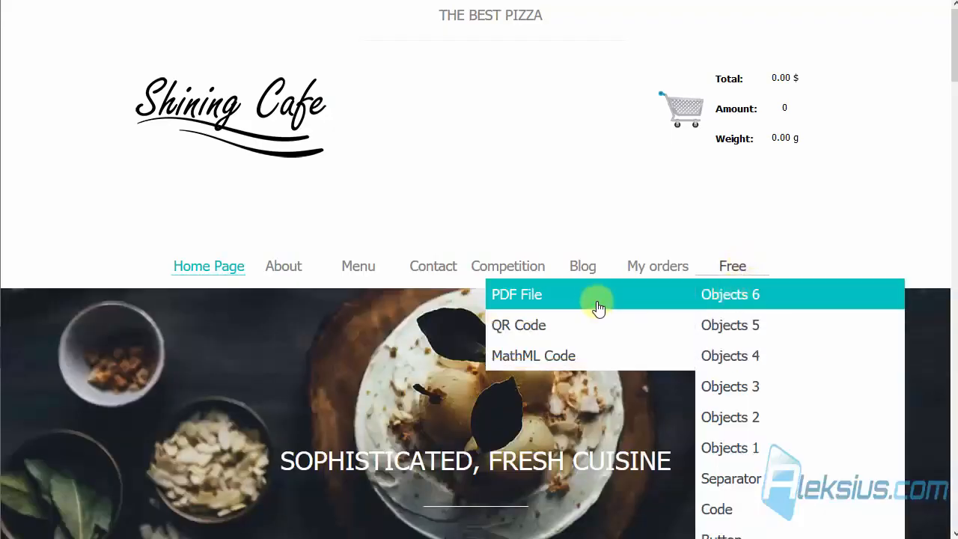
left_click(596, 306)
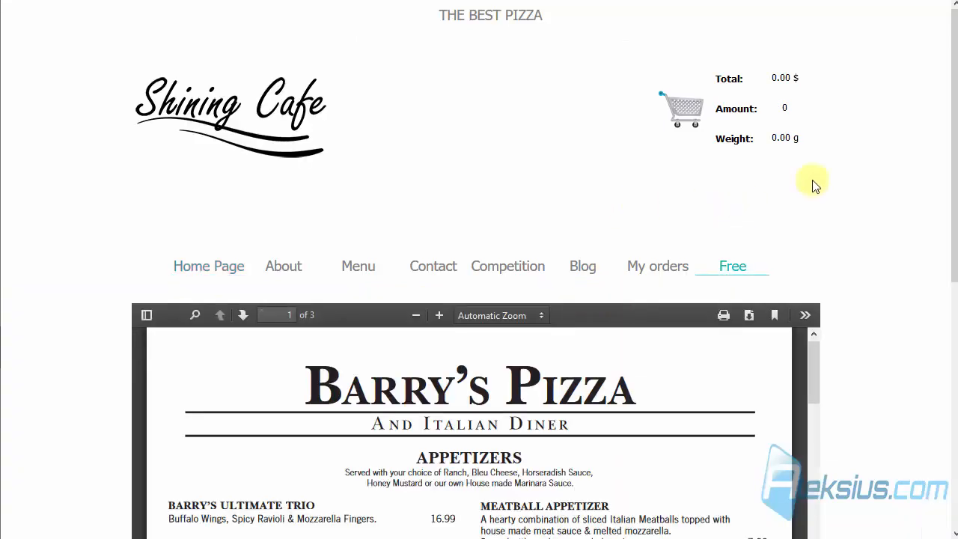
left_click_drag(947, 103, 943, 248)
left_click_drag(812, 78, 859, 77)
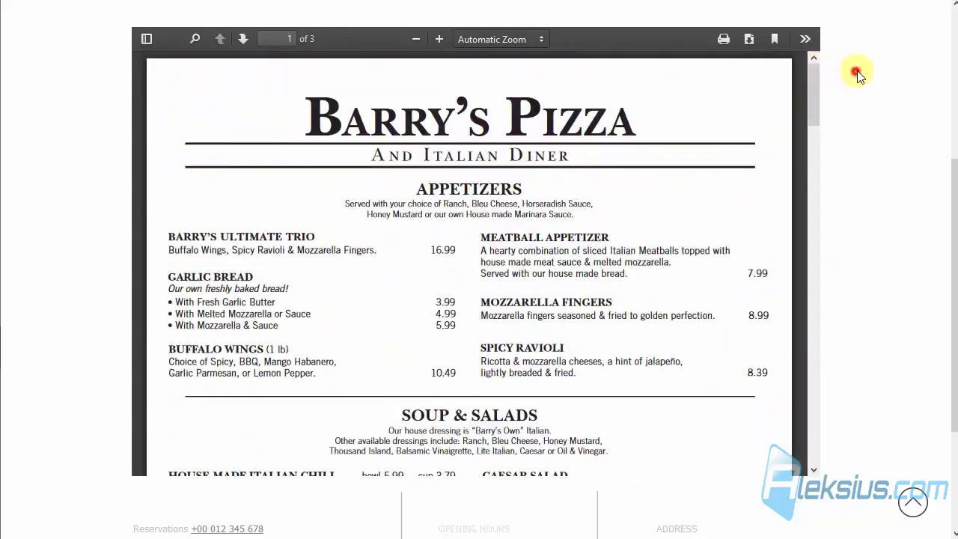
- Check the PDF page in responsive design mode as an iPhone 6/7/8 and enlarge the embedded document
key("ctrl+shift+m")
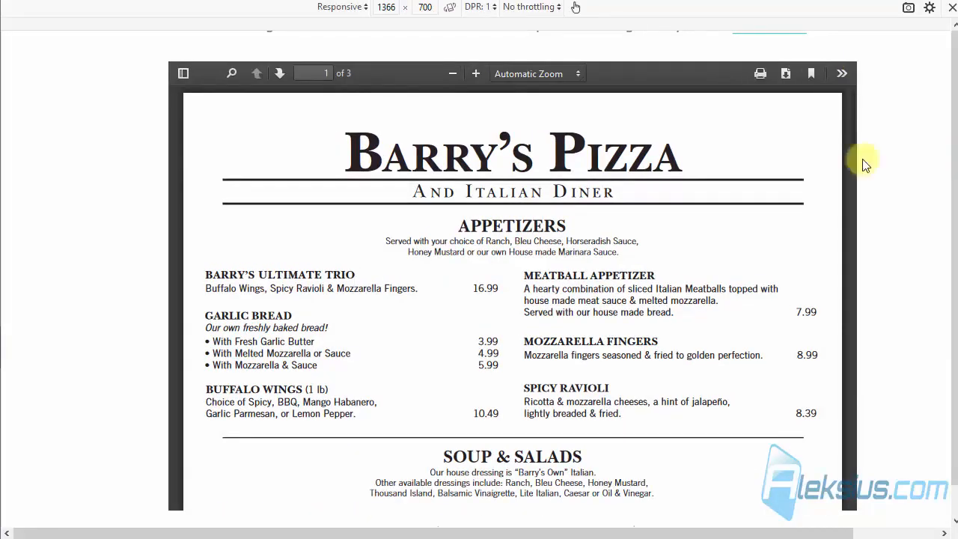
left_click(340, 6)
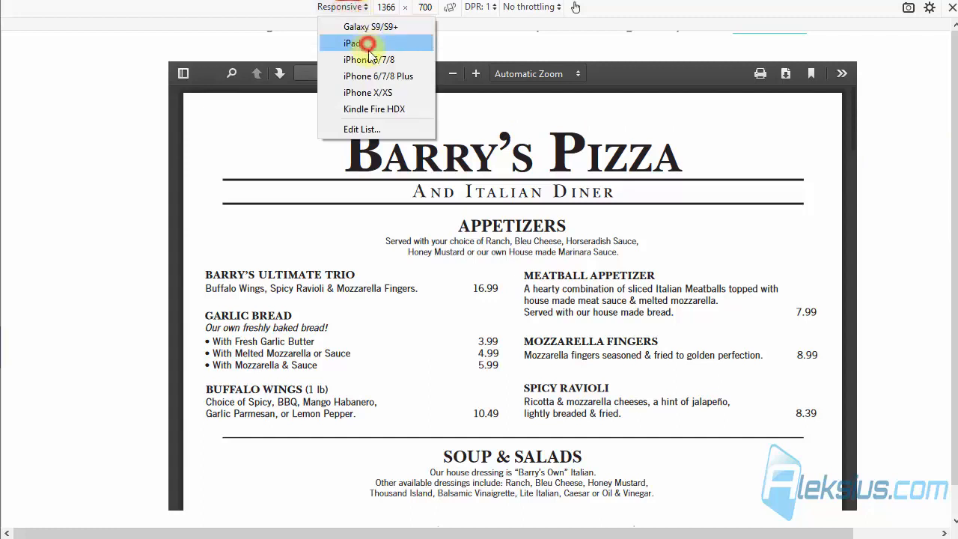
left_click(367, 58)
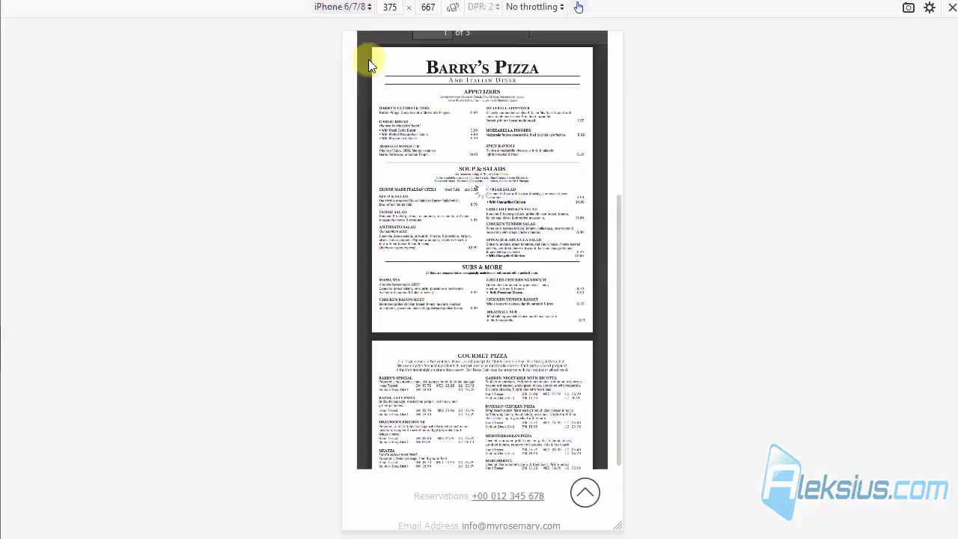
right_click(620, 224)
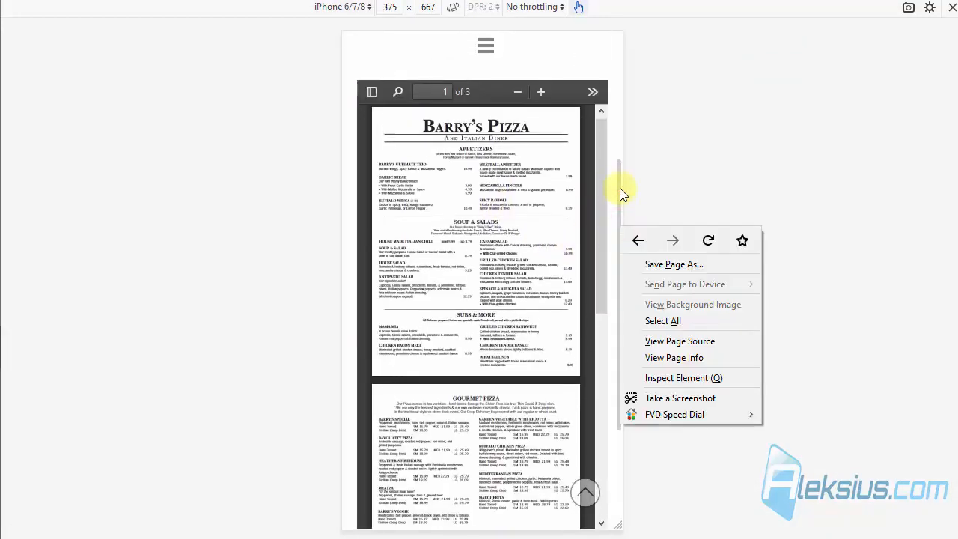
left_click(540, 93)
left_click(541, 93)
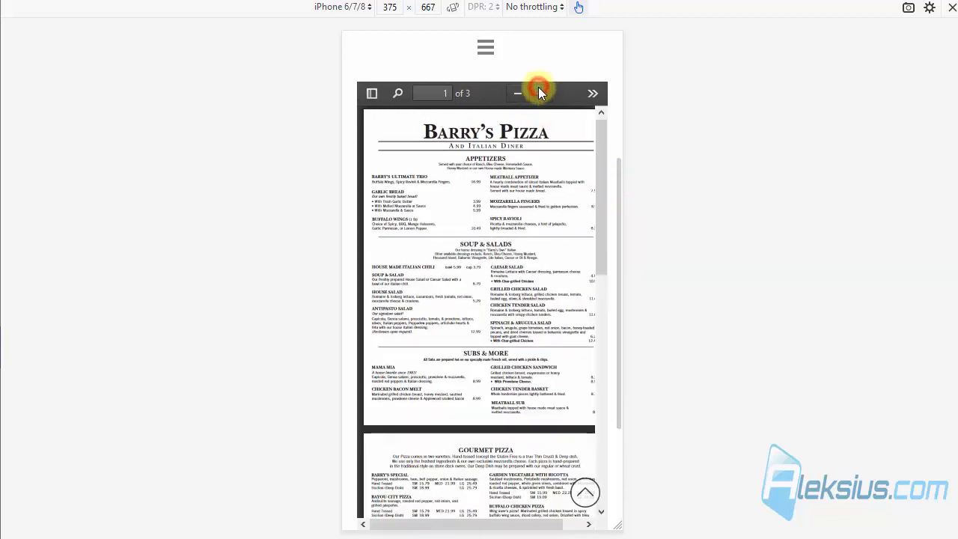
left_click(541, 93)
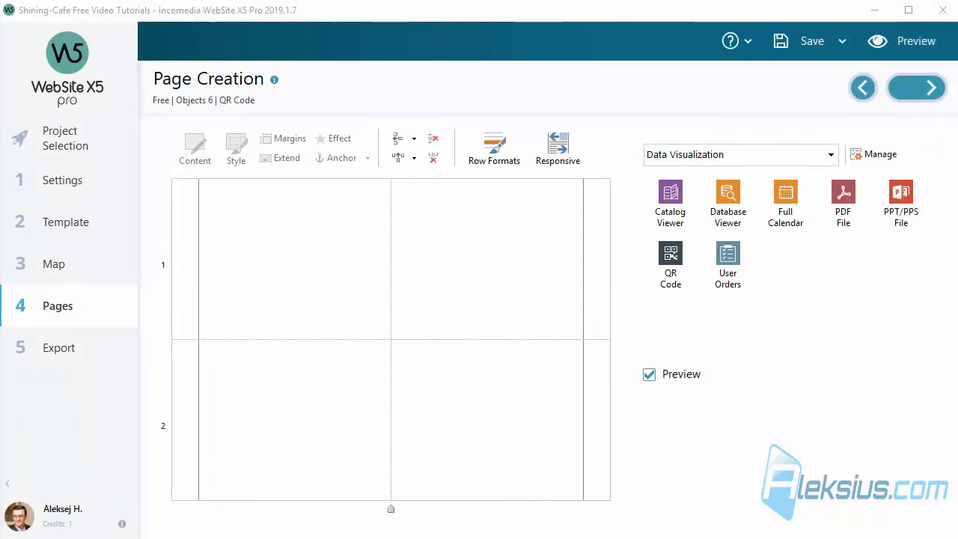
- Place a QR Code object in the first cell of row 1 and link it to the creating-a-website-from-scratch tutorials page
left_click_drag(669, 252, 293, 236)
double_click(293, 235)
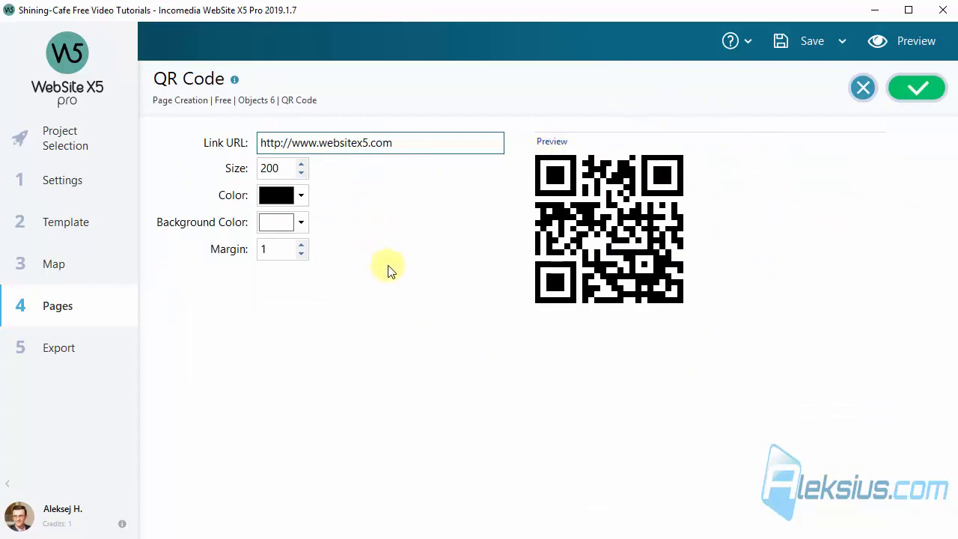
left_click_drag(419, 142, 306, 135)
key("ctrl+v")
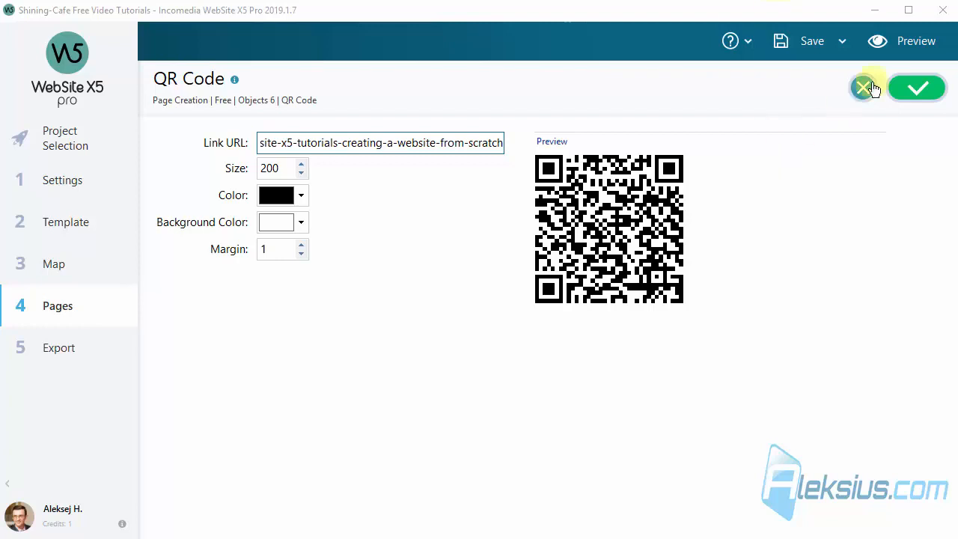
left_click(926, 93)
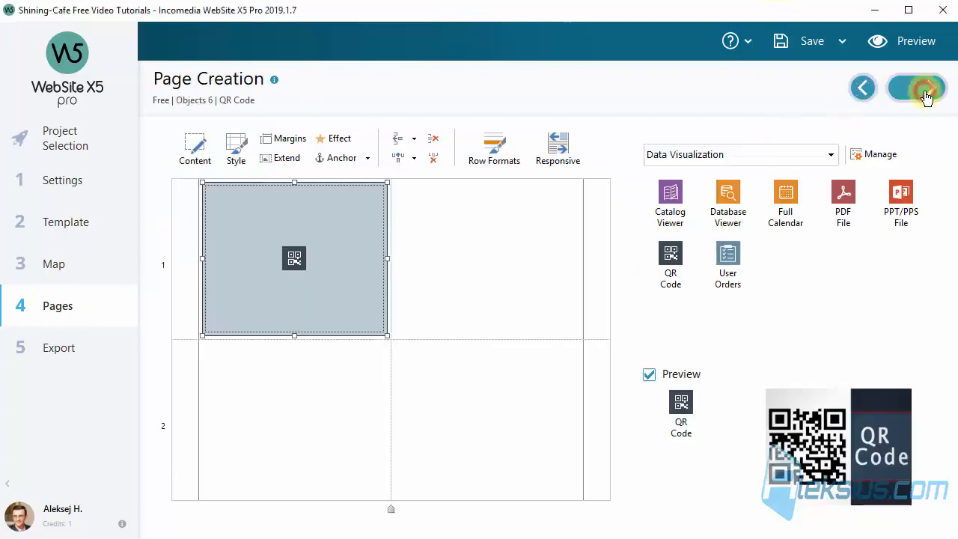
- Preview the QR Code page and scan its code with the phone's QR scanner app
left_click(905, 42)
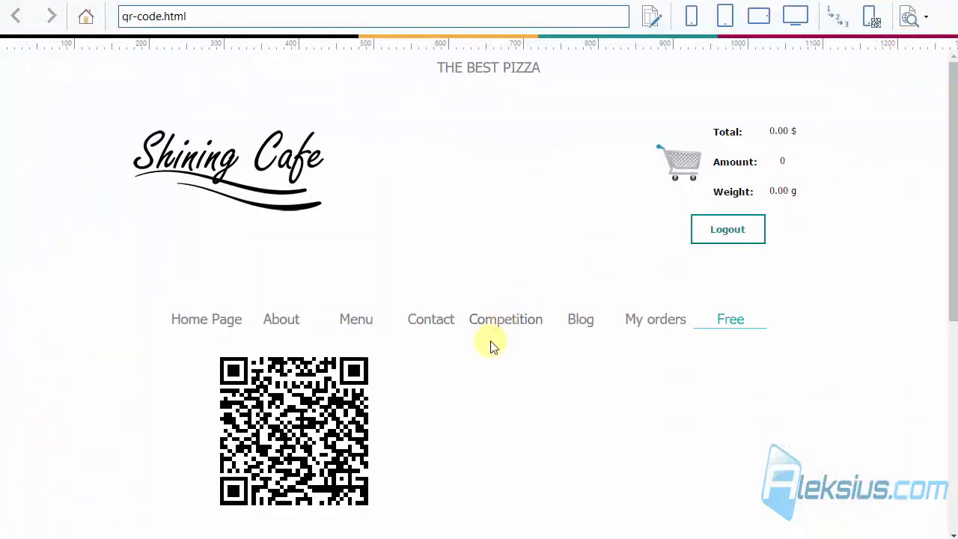
scroll(298, 393, "down", 2)
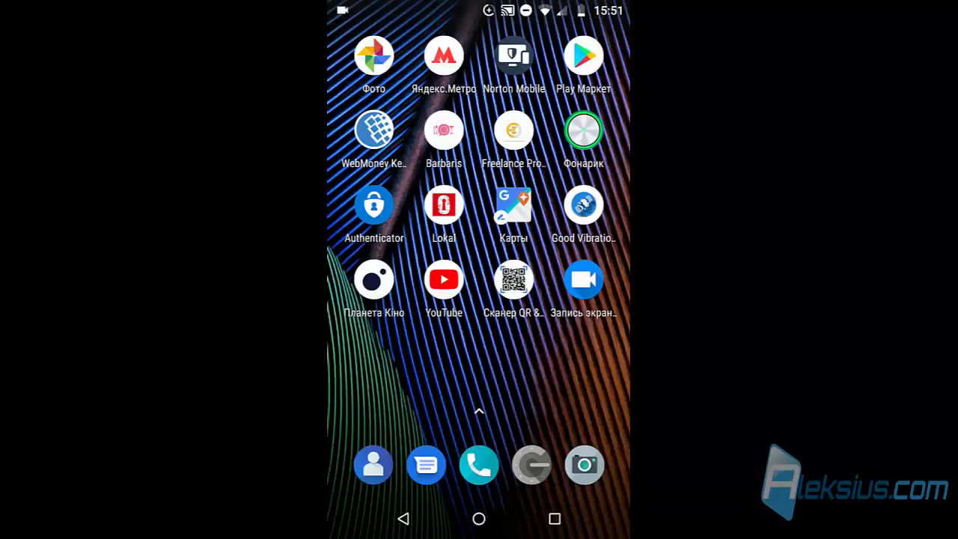
left_click(514, 280)
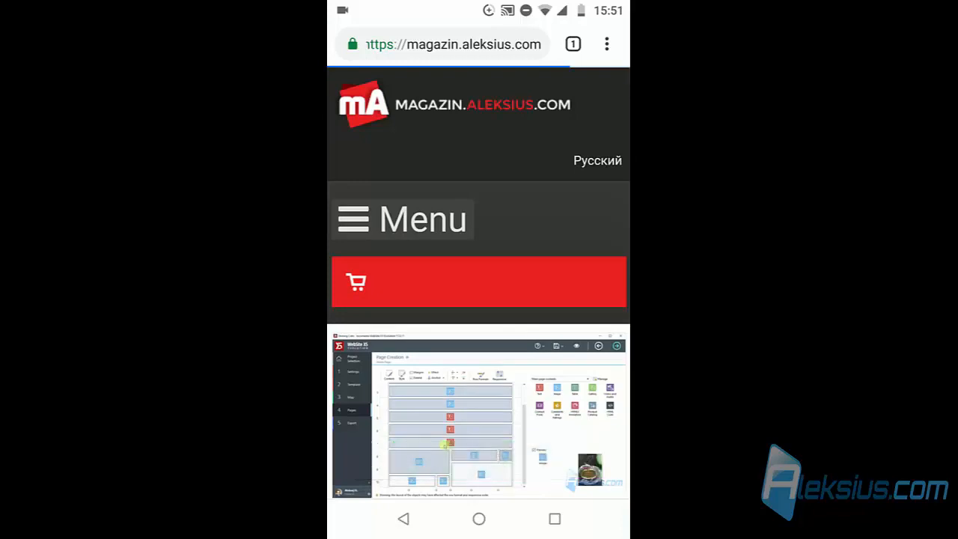
- Look through the scanned product page on the phone down to the video lesson sample, rating and users' reviews
scroll(479, 299, "down", 5)
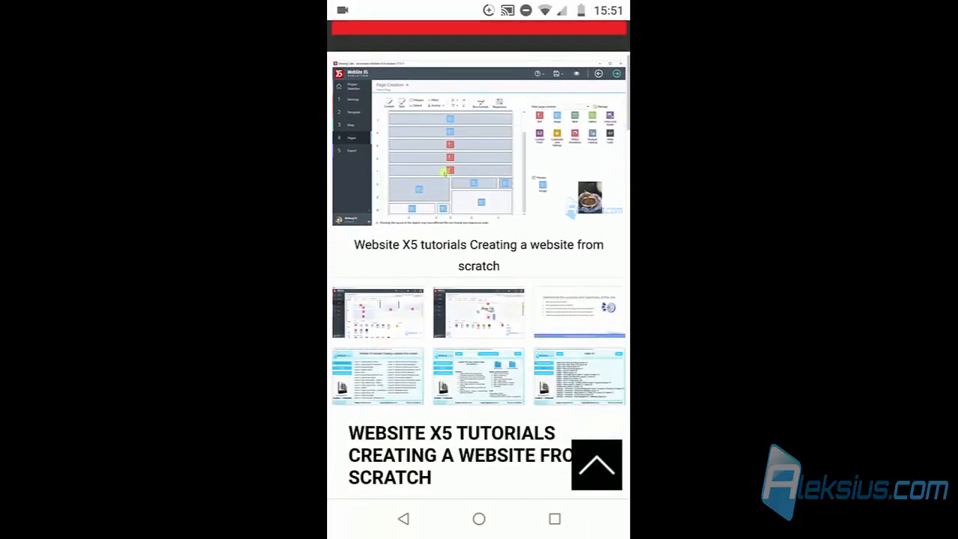
scroll(479, 299, "down", 3)
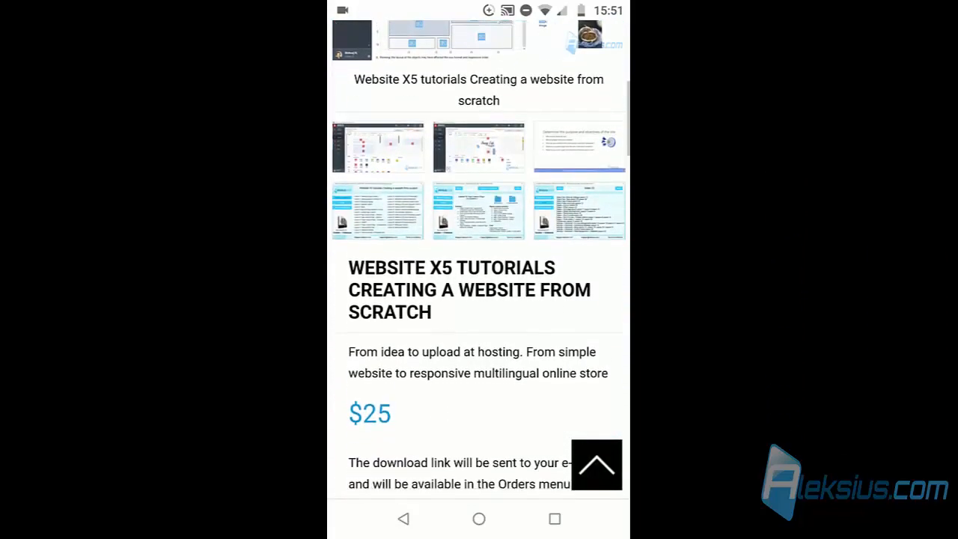
scroll(479, 300, "down", 3)
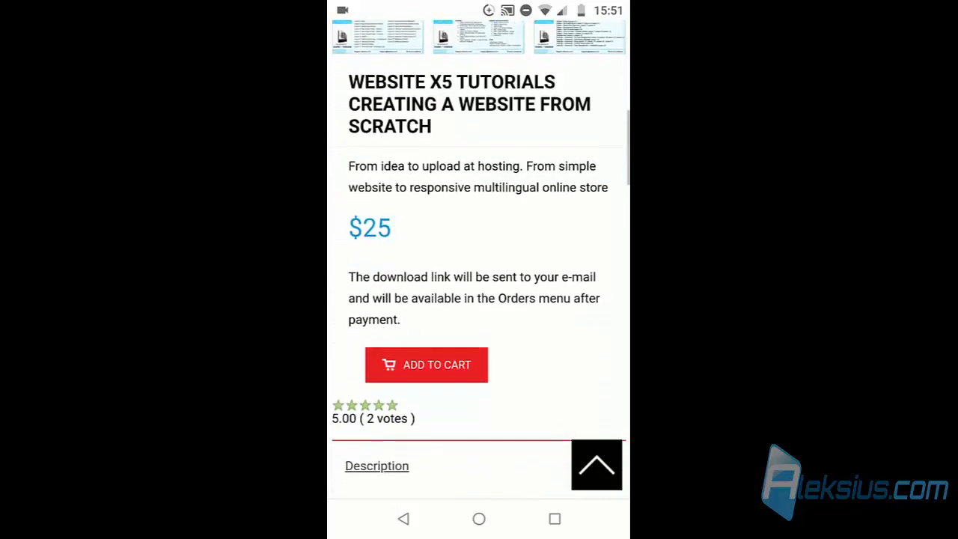
scroll(479, 300, "down", 4)
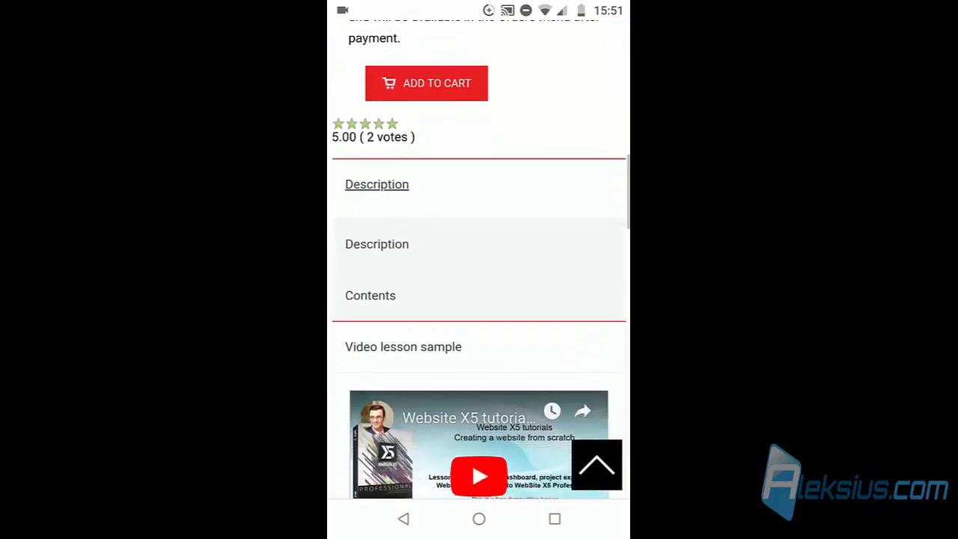
scroll(480, 299, "down", 4)
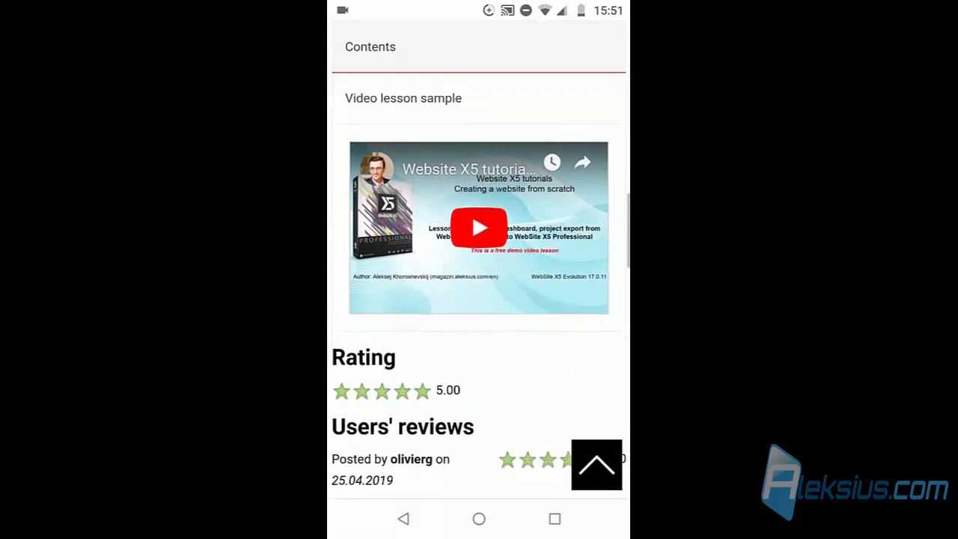
- Look back through the product page on the phone from the reviews up to the price and the product images
scroll(479, 299, "up", 6)
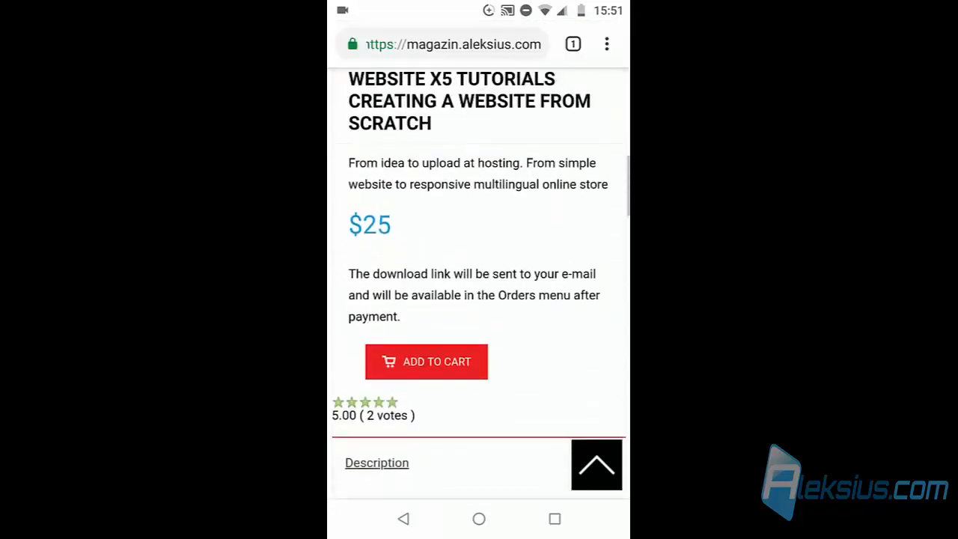
scroll(479, 300, "up", 6)
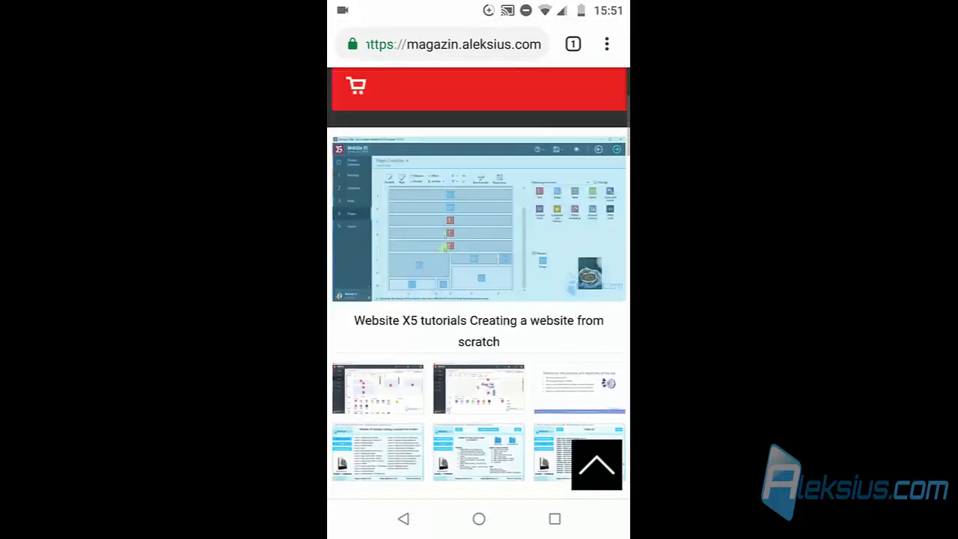
scroll(479, 300, "up", 4)
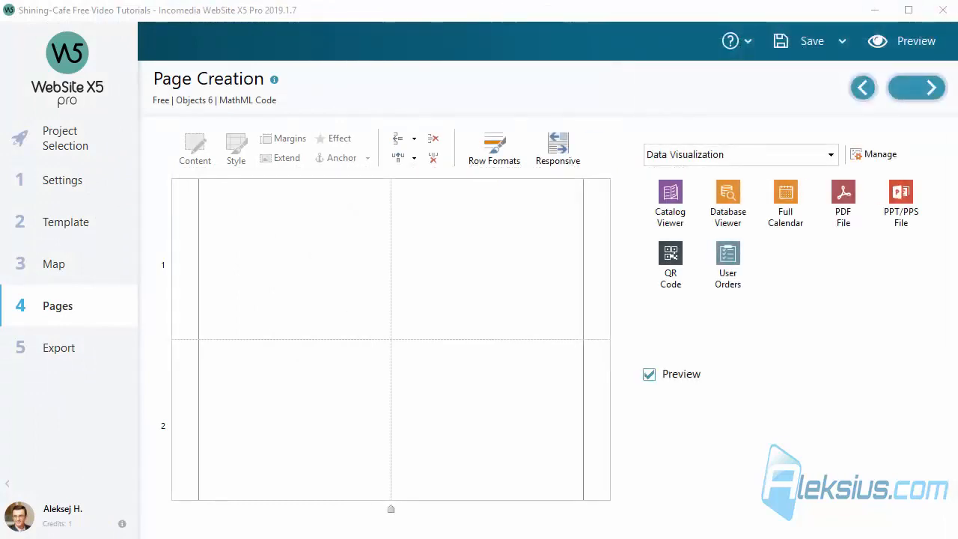
- Place a MathML Code object from the Utility category in the first cell of row 1
left_click(802, 153)
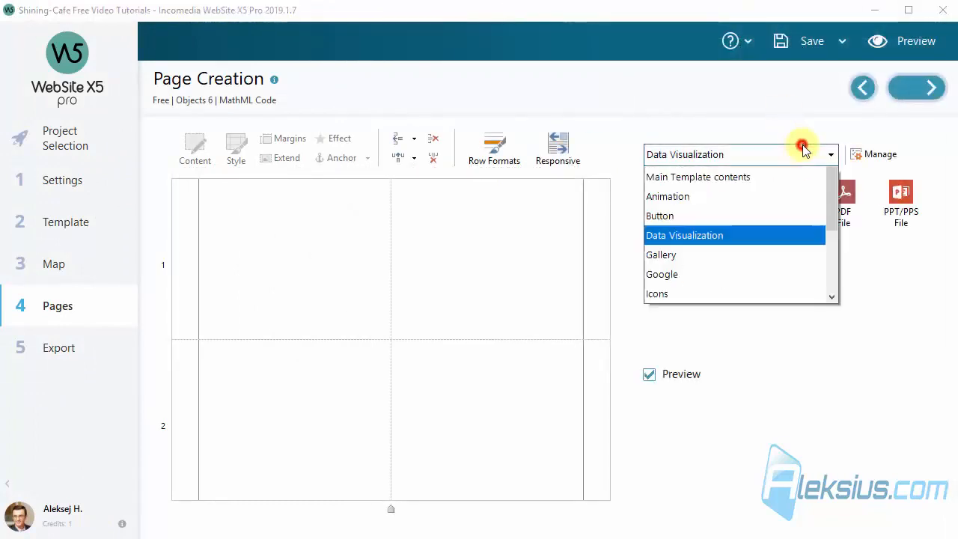
left_click_drag(833, 196, 841, 289)
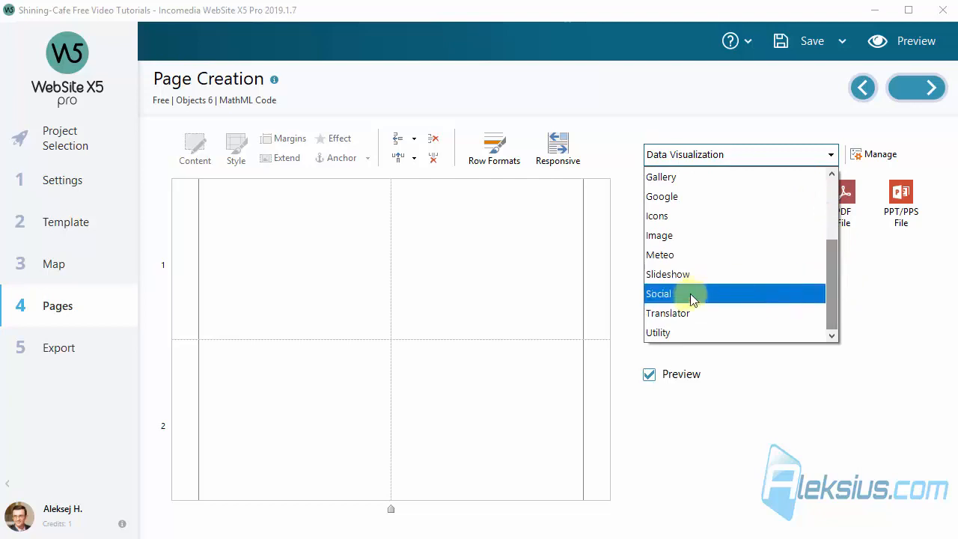
left_click(691, 334)
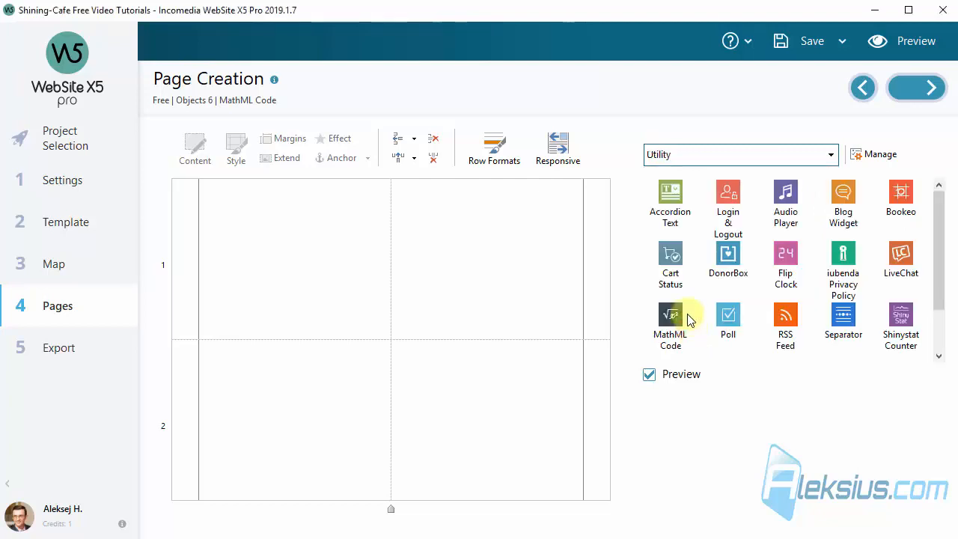
left_click_drag(689, 317, 304, 260)
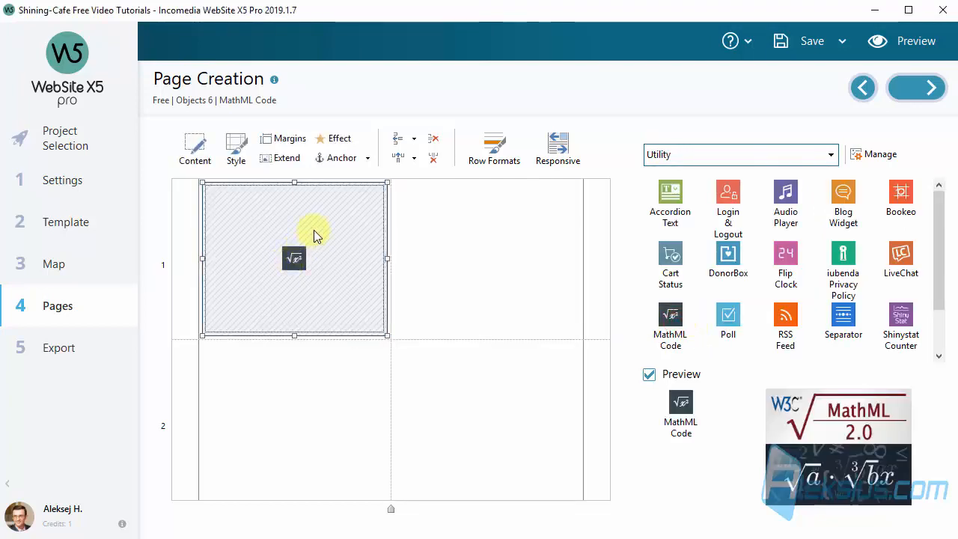
- Replace the object's sample MathML code with the code for sin²α + cos²α = 1 and confirm it
double_click(314, 230)
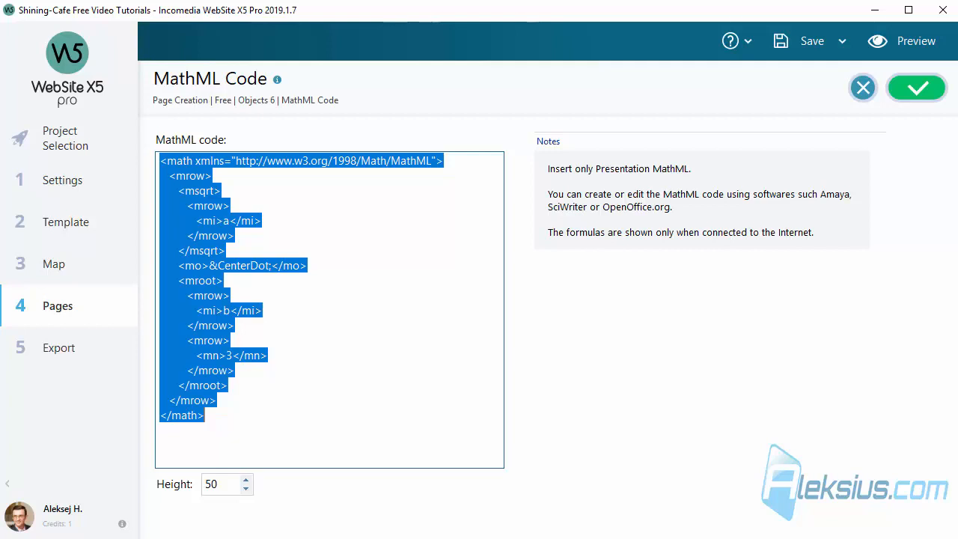
key("alt+Tab")
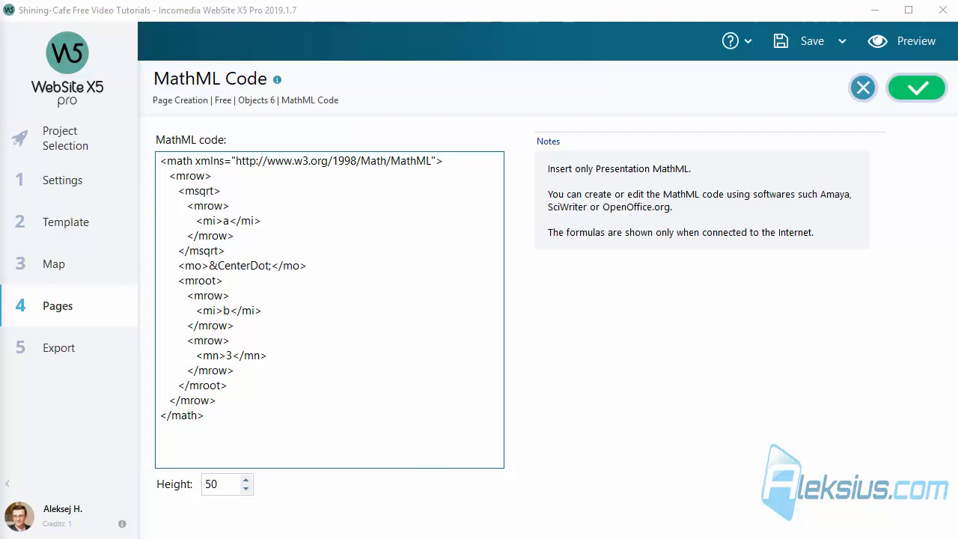
left_click(332, 325)
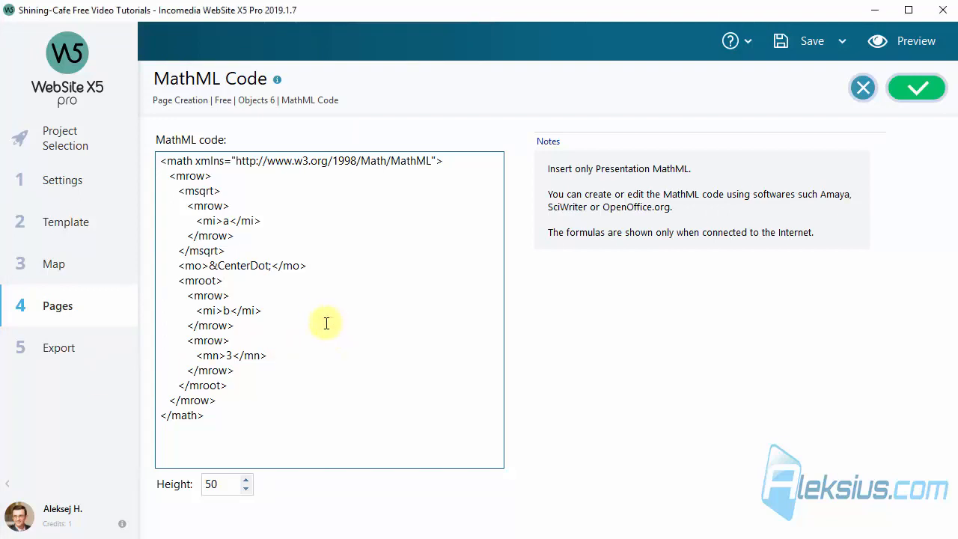
key("ctrl+a")
key("Delete")
type("<msup> <mo class=\"MathClass-op\">sin</mo> <mn>2</mn> </msup> <mrow> <mi>α</mi> </mrow> <mo class=\"MathClass-bin\">+</mo> <msup> <mo class=\"MathClass-op\"> cos</mo> <mn>2</mn> </msup> <mrow><mi>α</mi></mrow> <mo class=\"MathClass-rel\">=</mo> <mn>1</mn>")
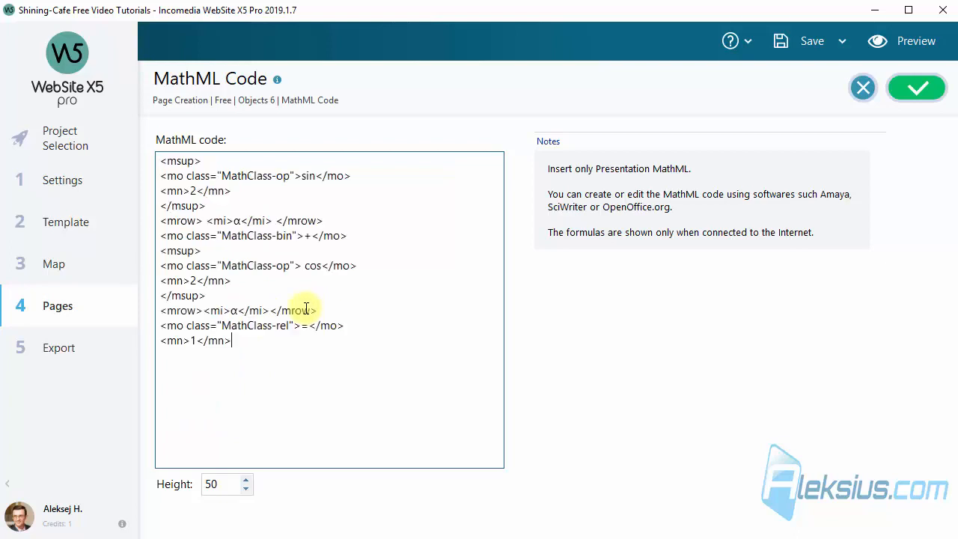
left_click(928, 91)
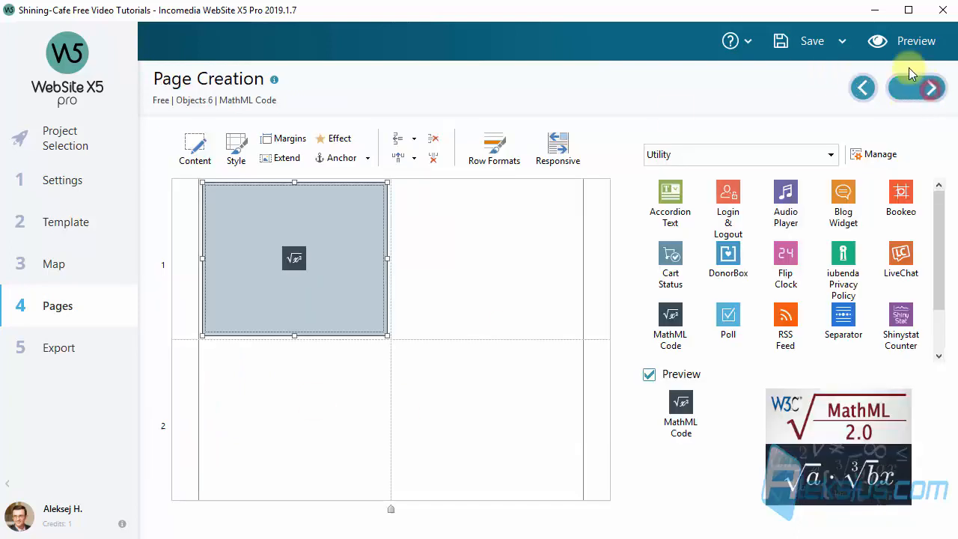
- Preview the MathML page, examine how the trigonometric formula is displayed, and return to page creation
left_click(913, 53)
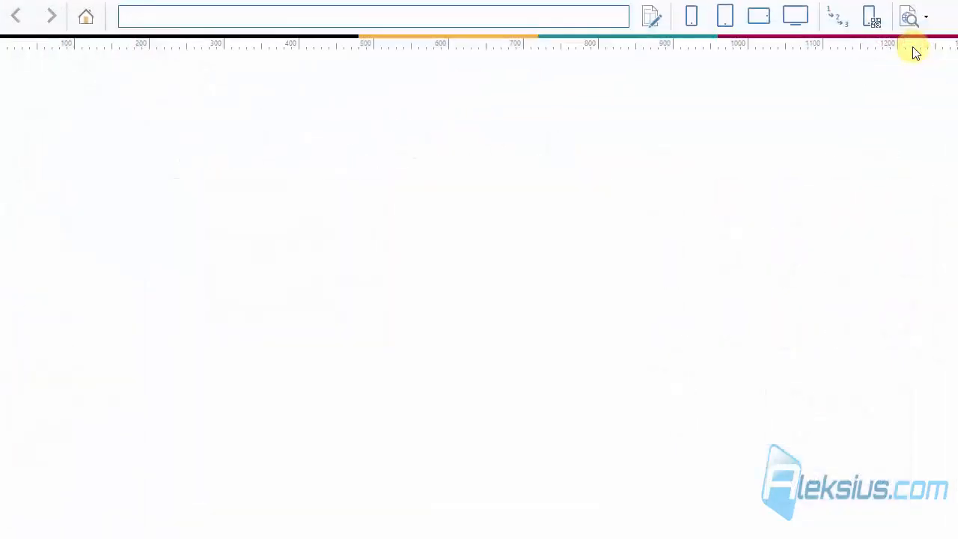
left_click_drag(367, 370, 344, 361)
left_click(244, 388)
left_click(357, 370)
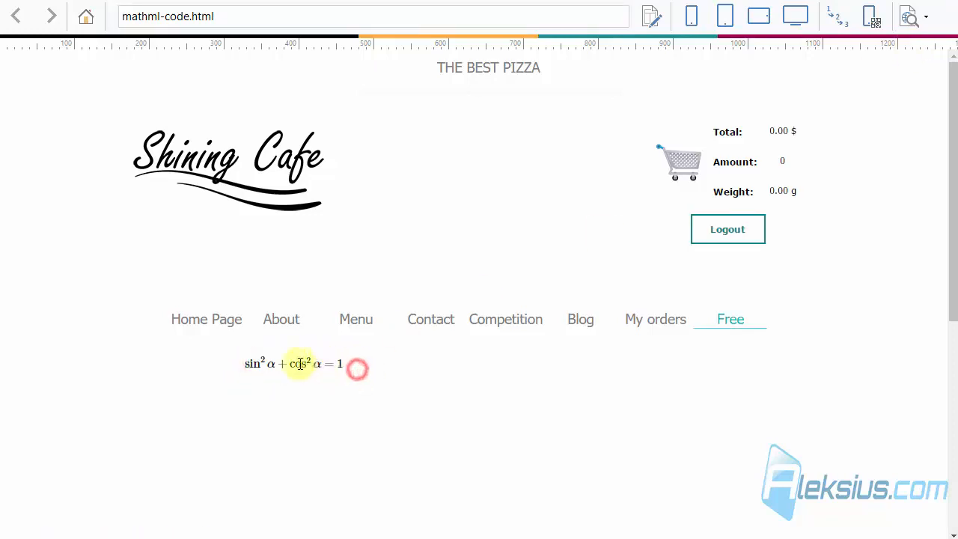
double_click(258, 364)
left_click(952, 5)
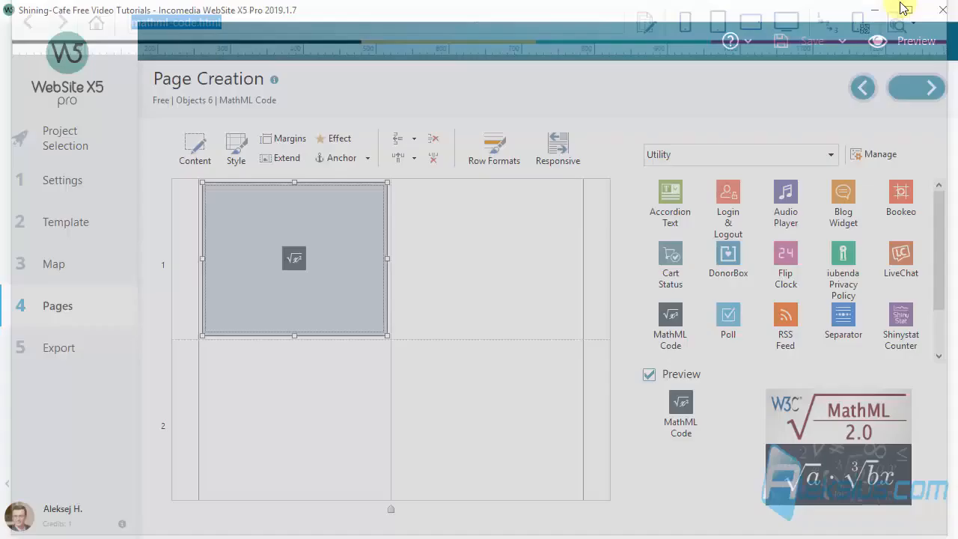
- Duplicate the MathML Code object into the second cell of row 1
left_click(289, 292)
left_click(505, 254)
key("ctrl+v")
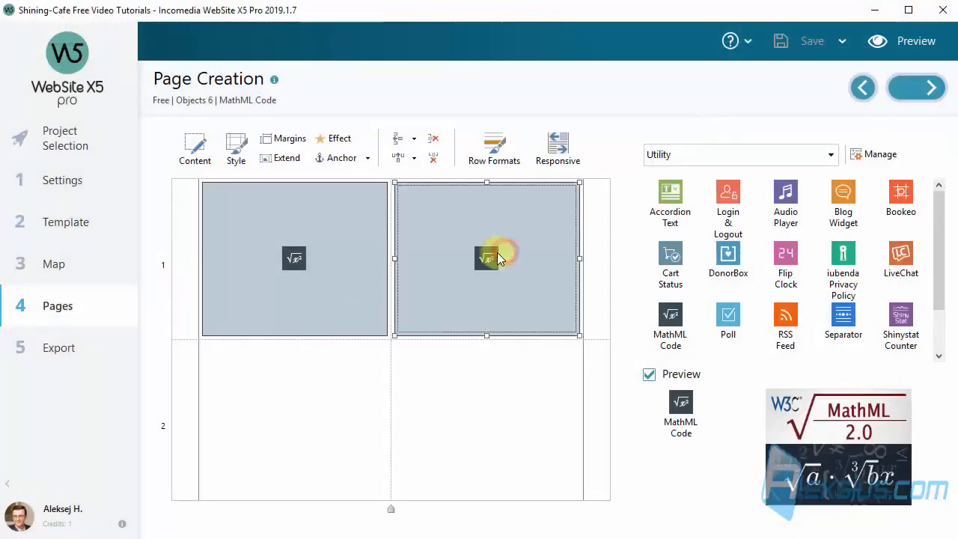
- Replace the duplicate's MathML code with the fraction (a² + ab + b²) / (a + b) and confirm it
double_click(499, 253)
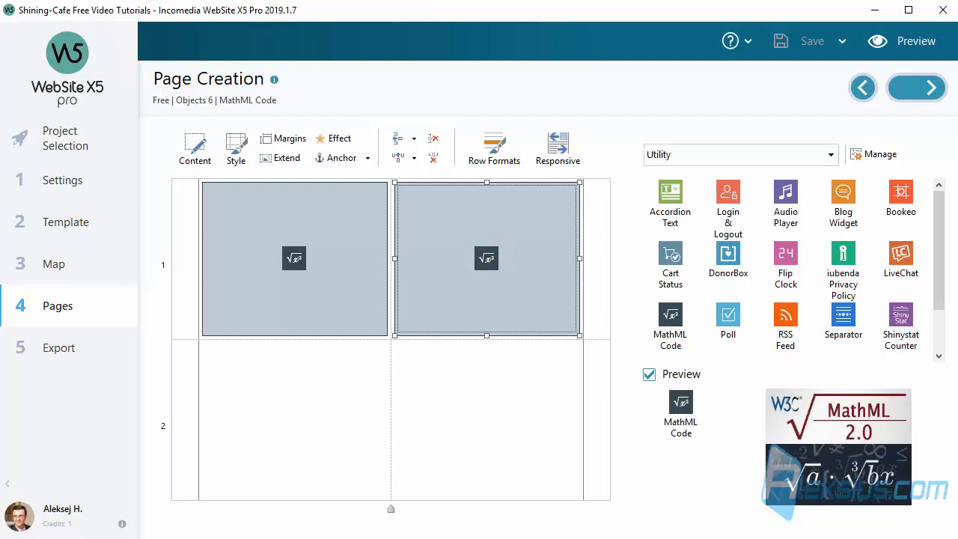
double_click(448, 269)
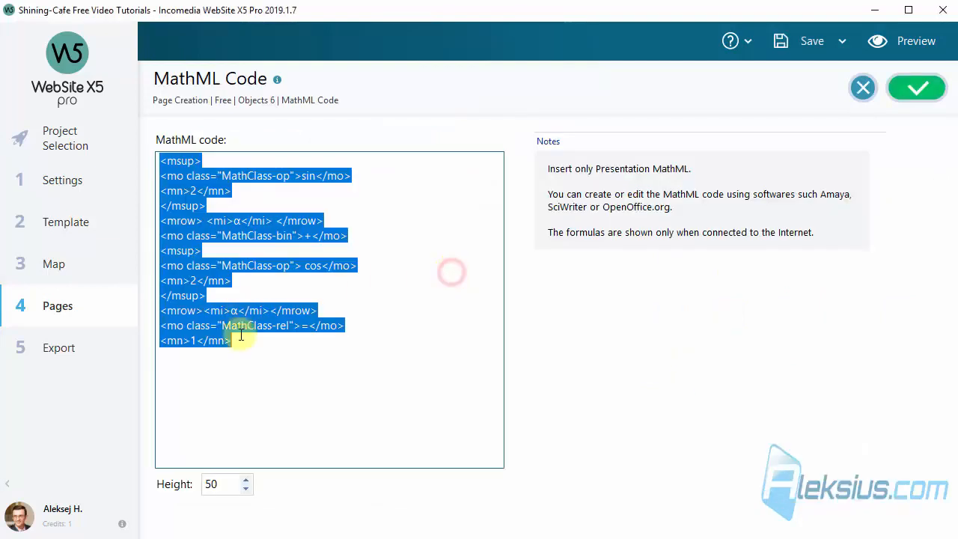
key("ctrl+v")
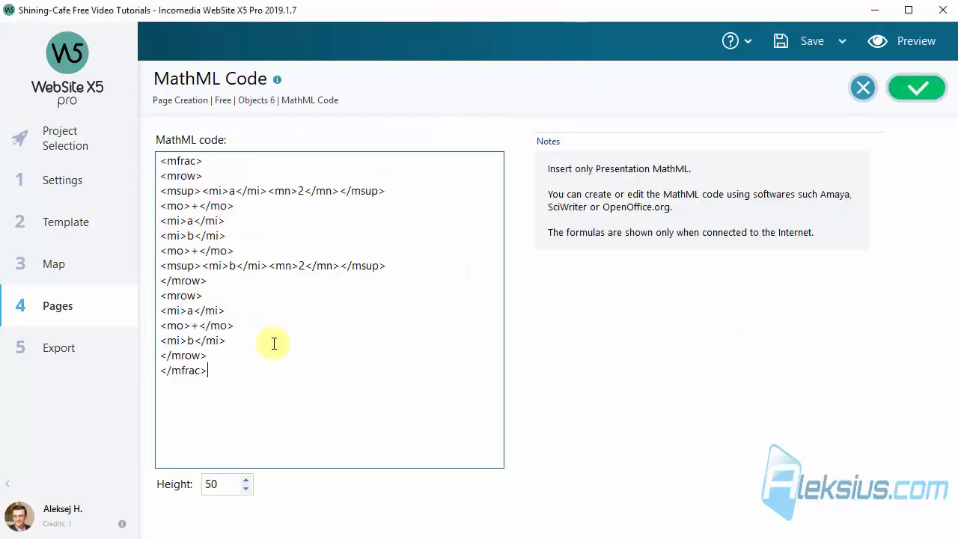
left_click(912, 88)
- Preview the page and examine the numerator and denominator of the fraction beside the trigonometric formula
left_click(914, 46)
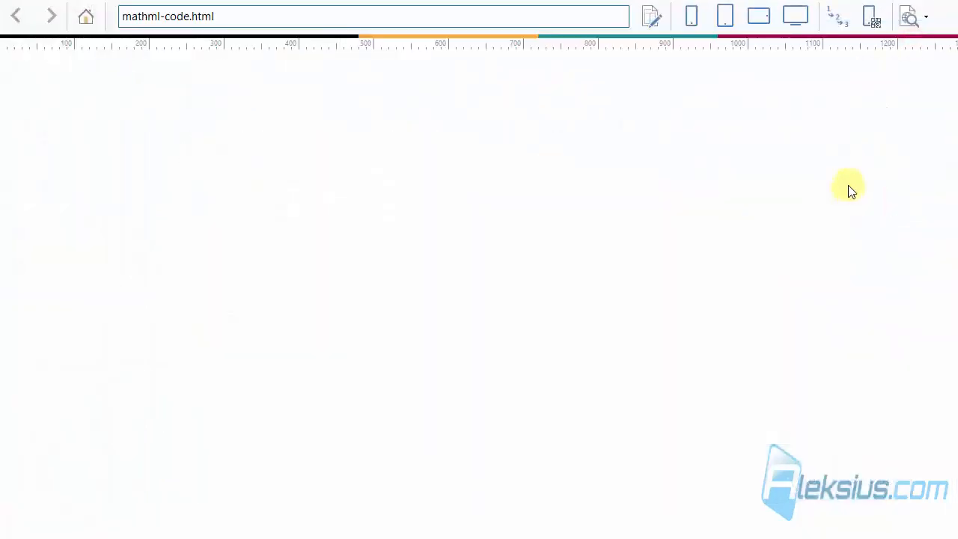
scroll(804, 383, "down", 2)
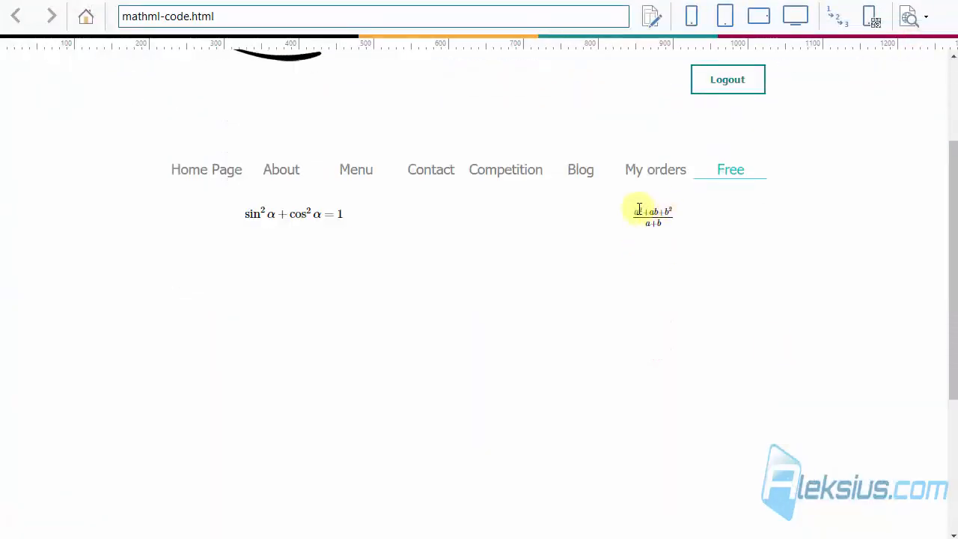
left_click(640, 211)
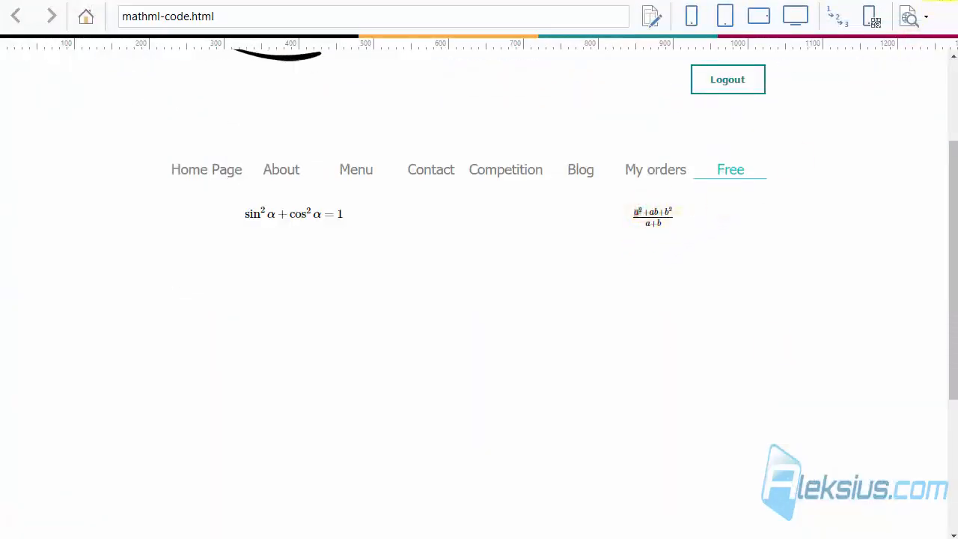
left_click_drag(665, 226, 644, 208)
left_click(644, 216)
left_click(656, 212)
double_click(657, 213)
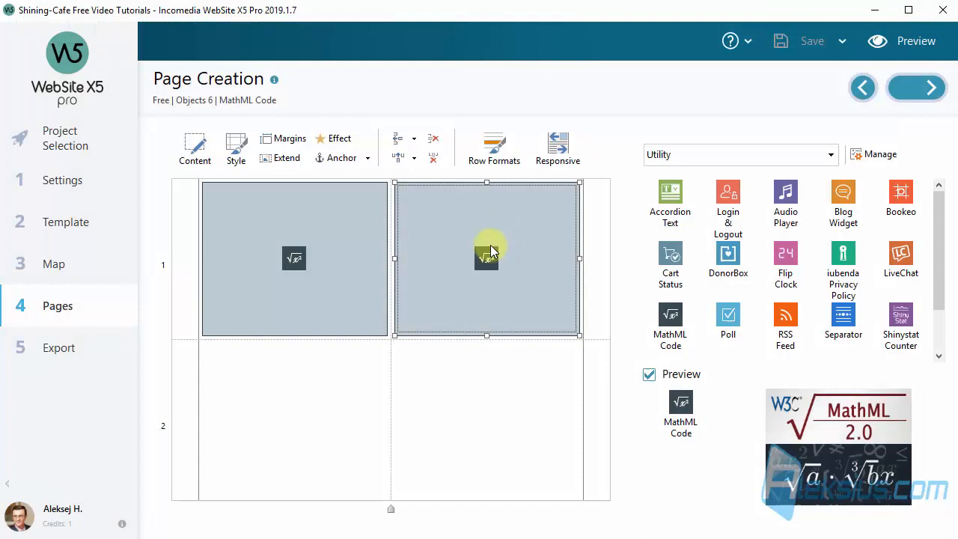
- Copy the fraction object to the first cell of row 2 and replace its code with (1+sin²(x+y)) / (2+|x−2x/(1+x²y²)|) + x
left_click_drag(487, 252, 249, 427)
double_click(263, 409)
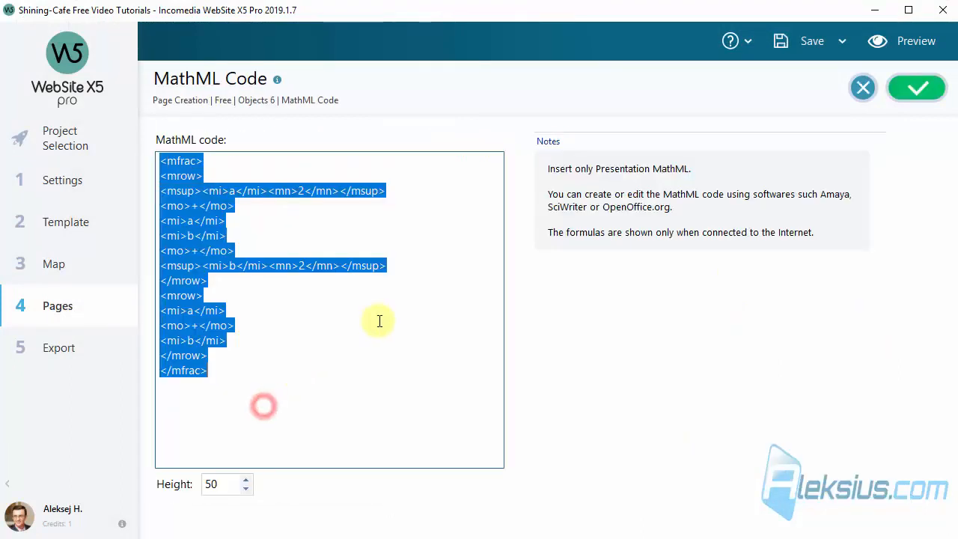
key("Delete")
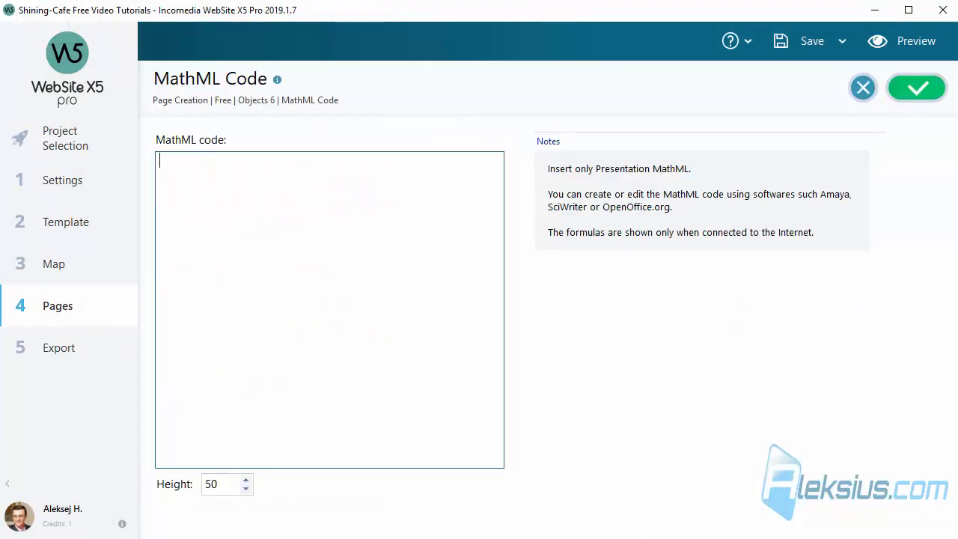
left_click(295, 321)
key("ctrl+v")
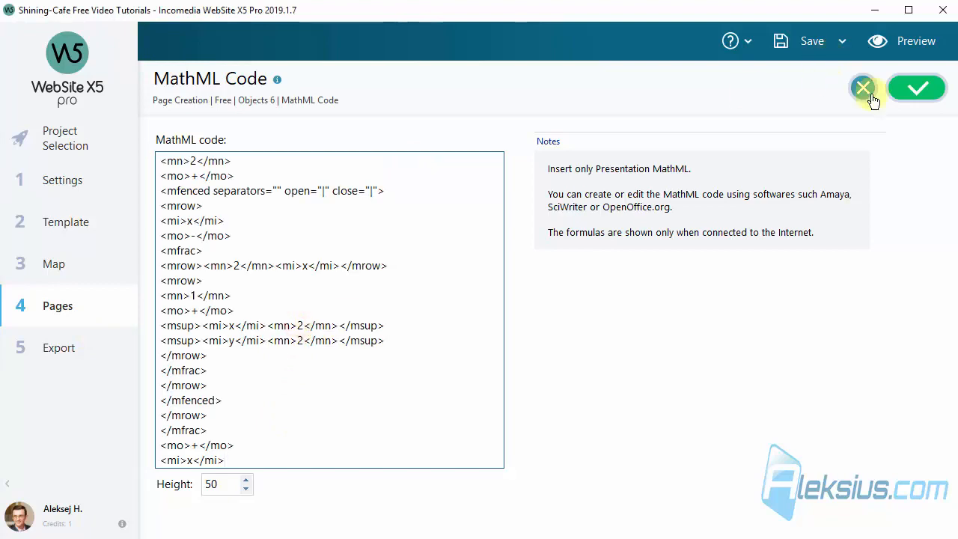
left_click(907, 91)
- Preview the page and check how the three formulas are displayed in the desktop and smartphone views
left_click(903, 40)
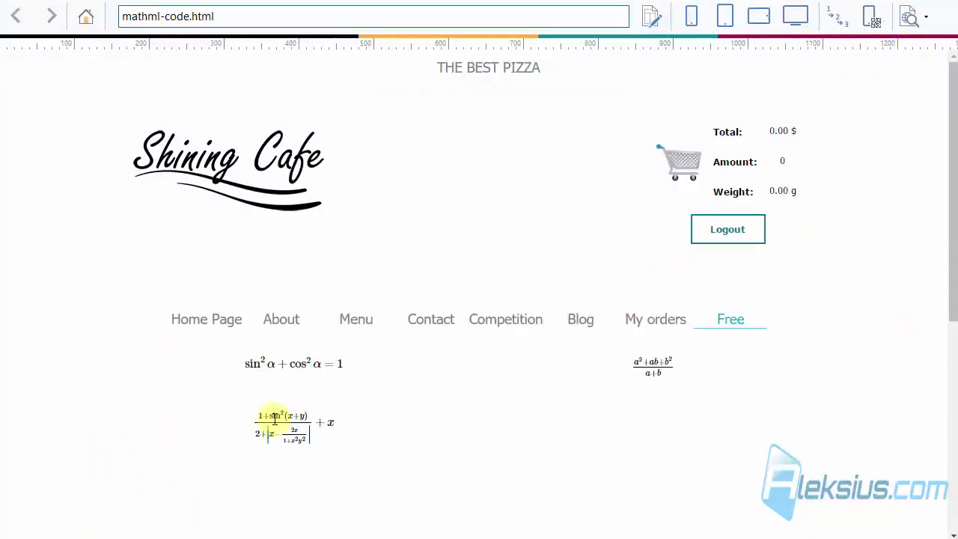
left_click_drag(272, 419, 342, 442)
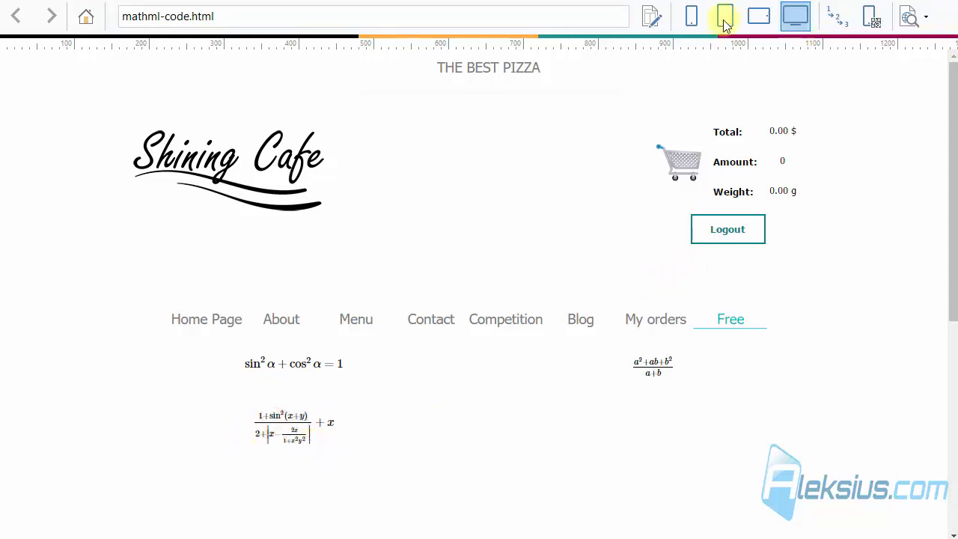
left_click(691, 16)
scroll(511, 224, "down", 5)
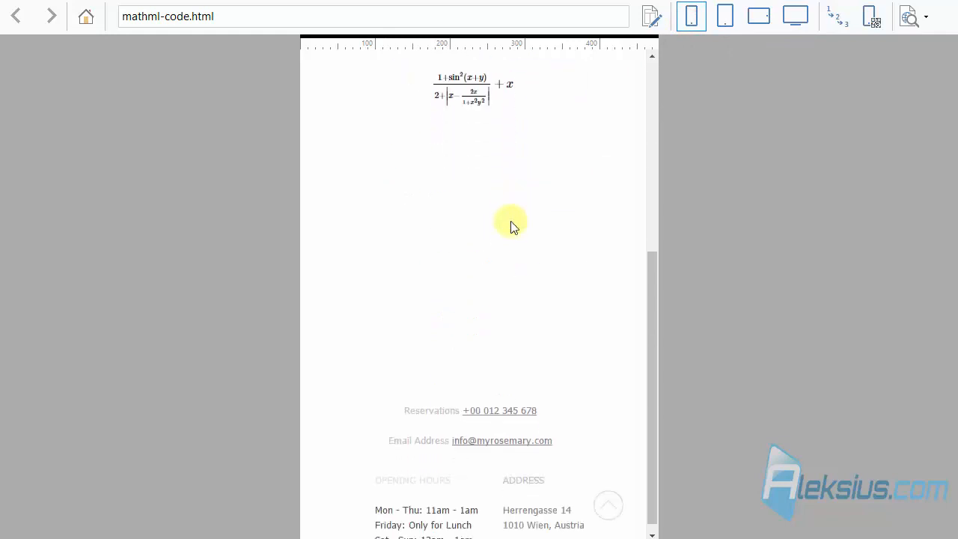
scroll(511, 225, "up", 4)
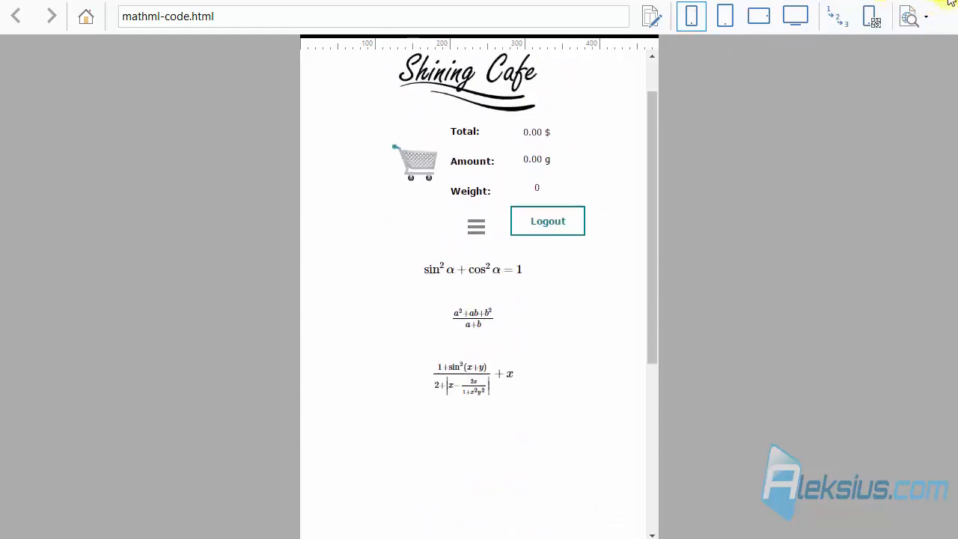
left_click(796, 15)
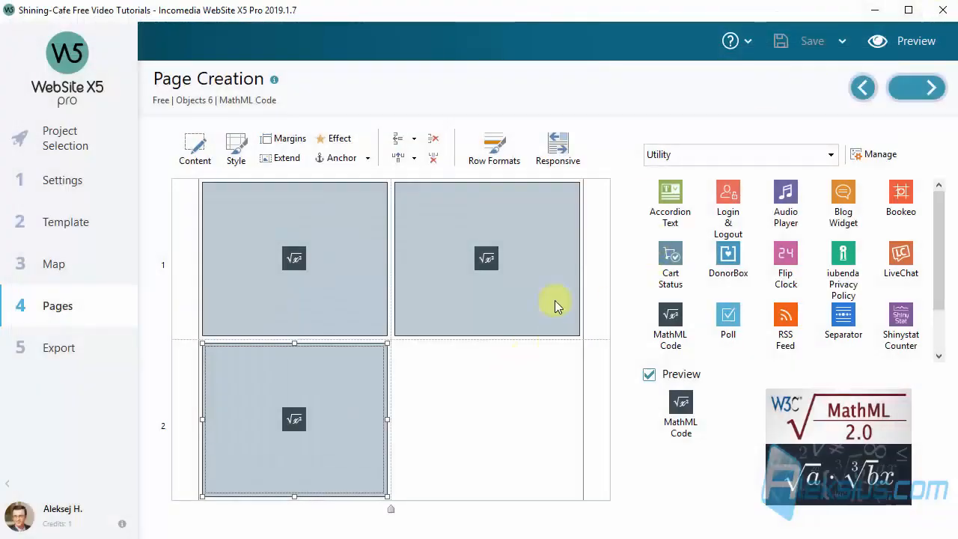
- Copy the row 2 formula object to the second cell of row 2 and replace its code with a five-column matrix of ones and zeros
left_click(330, 408)
left_click_drag(330, 408, 439, 397)
double_click(478, 409)
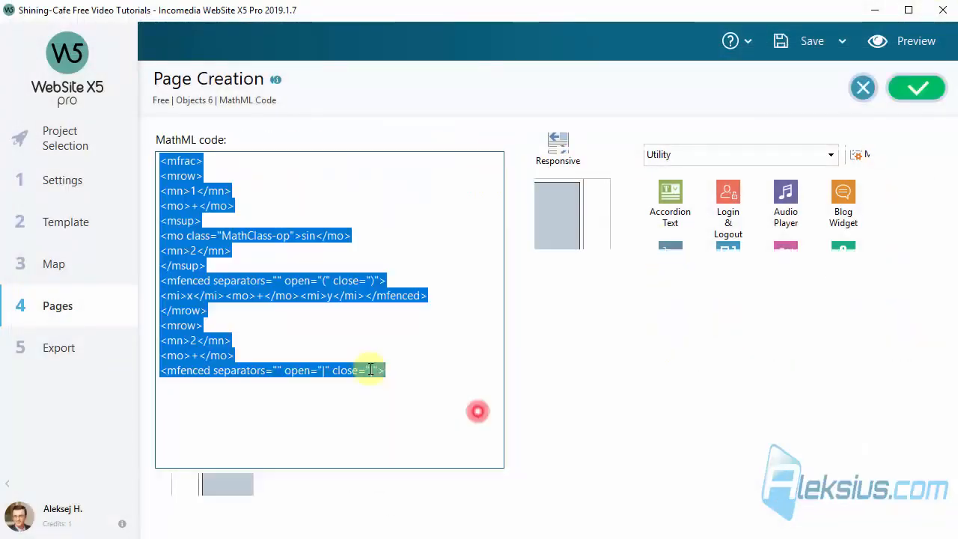
key("Delete")
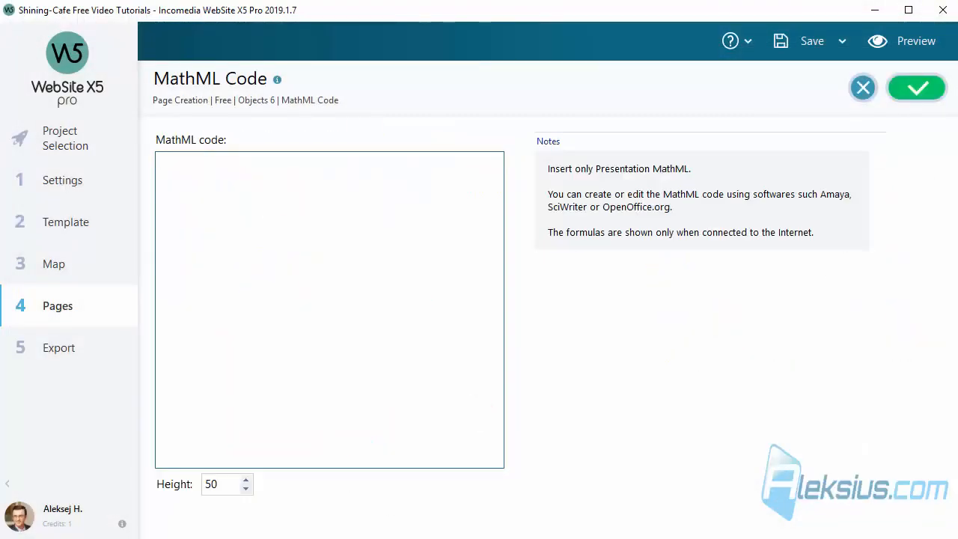
left_click(389, 274)
key("ctrl+v")
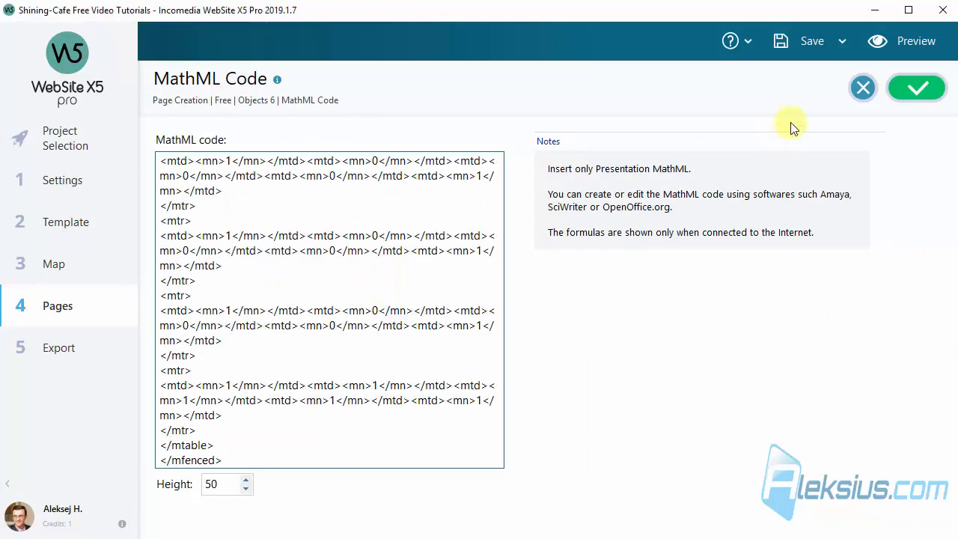
left_click(919, 88)
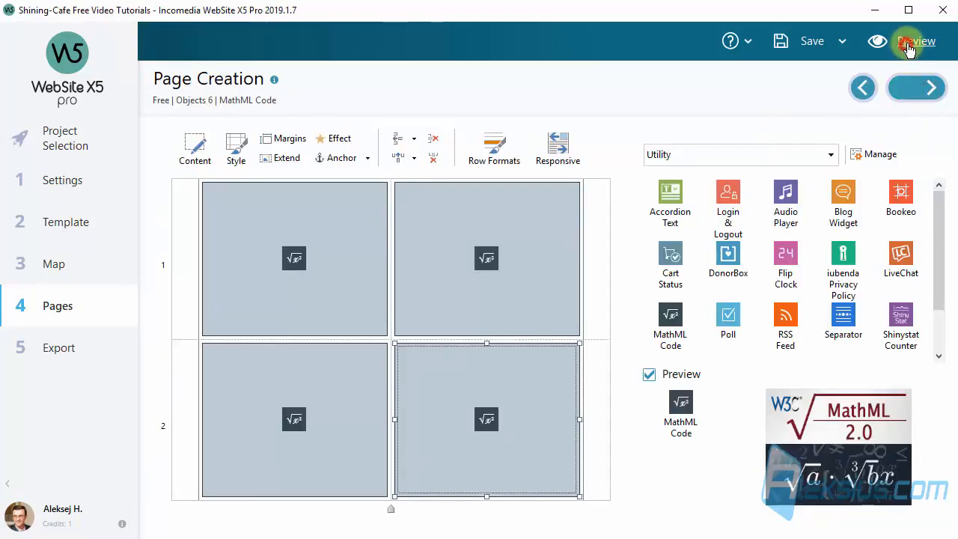
- Preview the MathML Code page and examine the matrix alongside the other three formulas
left_click(908, 46)
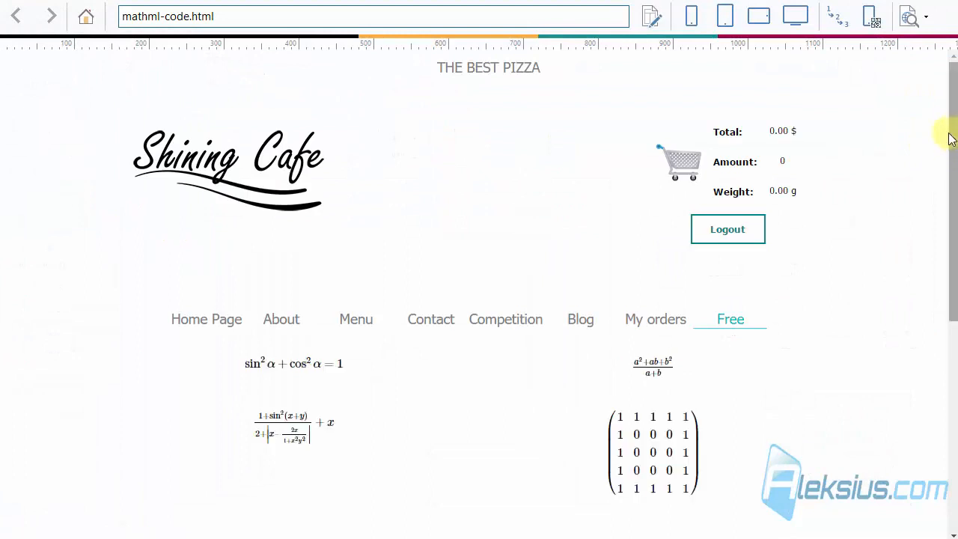
scroll(951, 128, "down", 3)
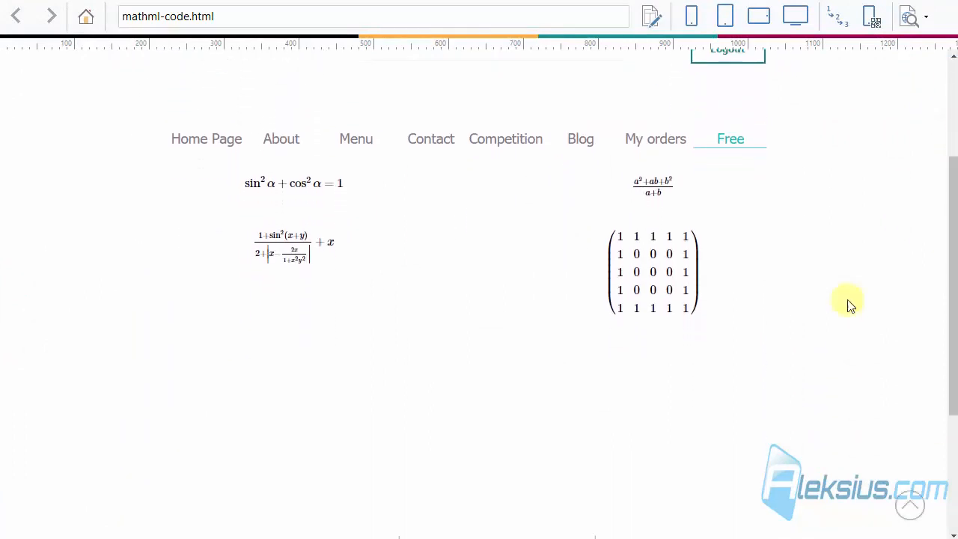
left_click_drag(636, 235, 669, 307)
left_click(642, 272)
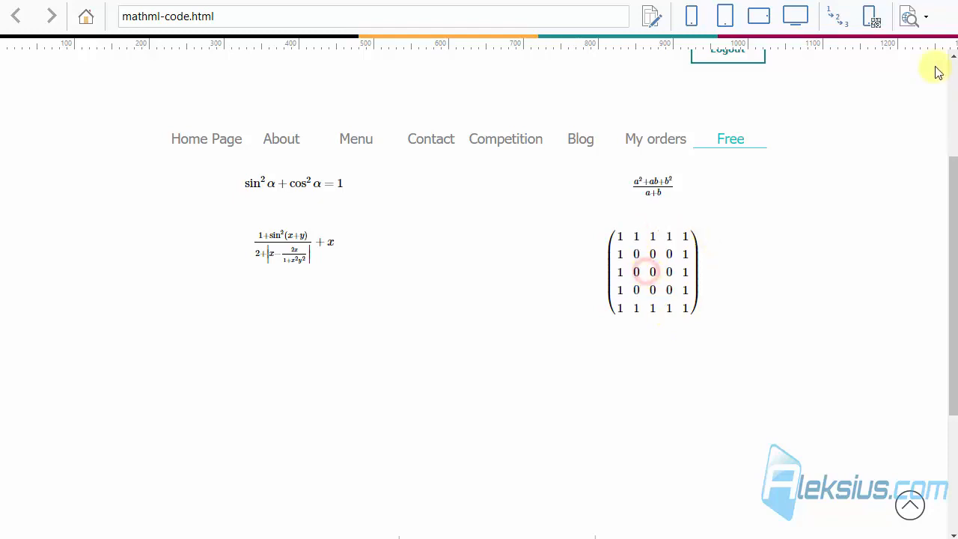
left_click(944, 0)
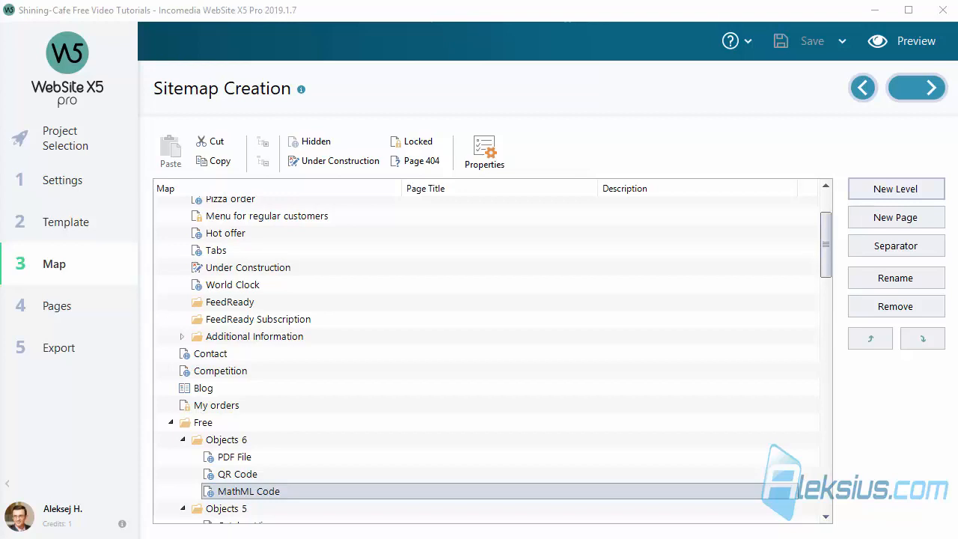
- Add a page named Blog Widget to the Objects 6 level and open it for editing
left_click(896, 217)
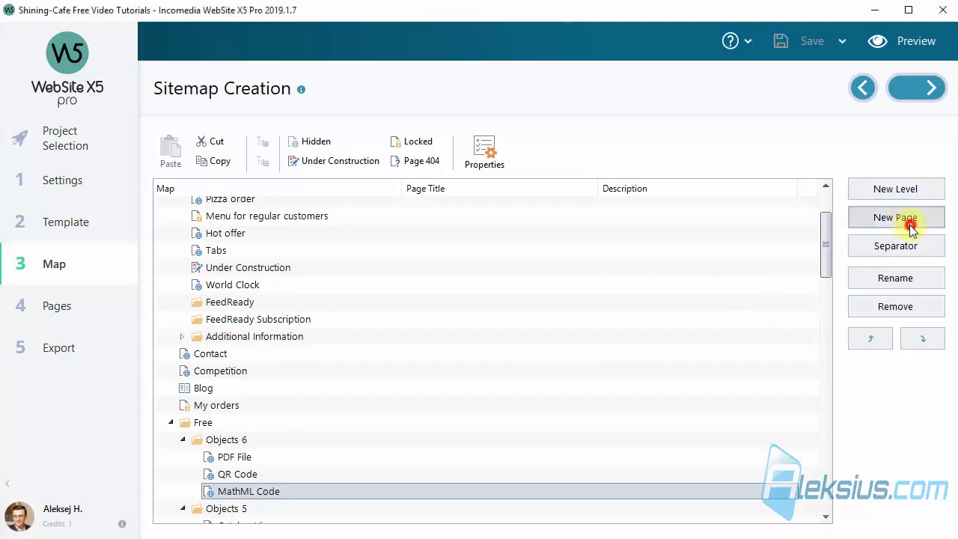
type("Blog Widget")
left_click(493, 439)
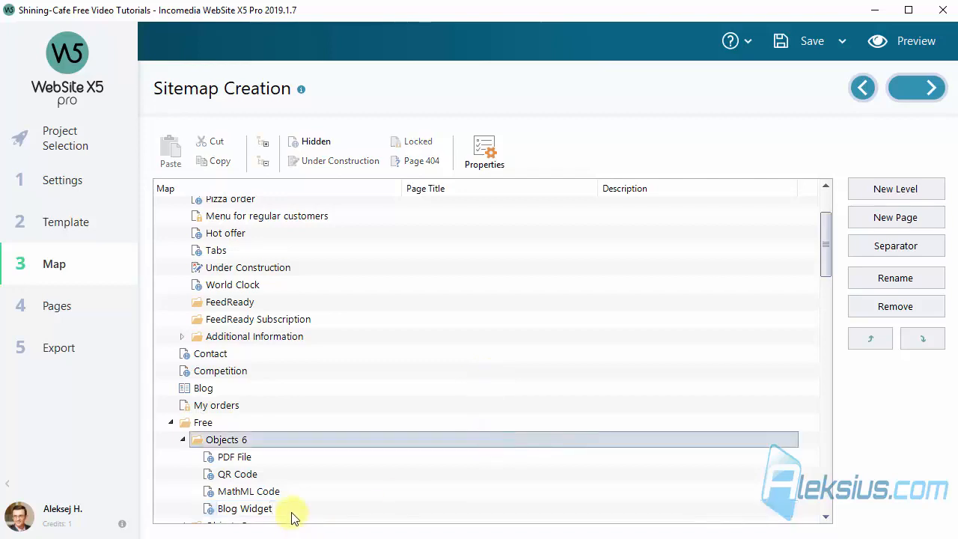
left_click(293, 513)
left_click(293, 512)
left_click(291, 512)
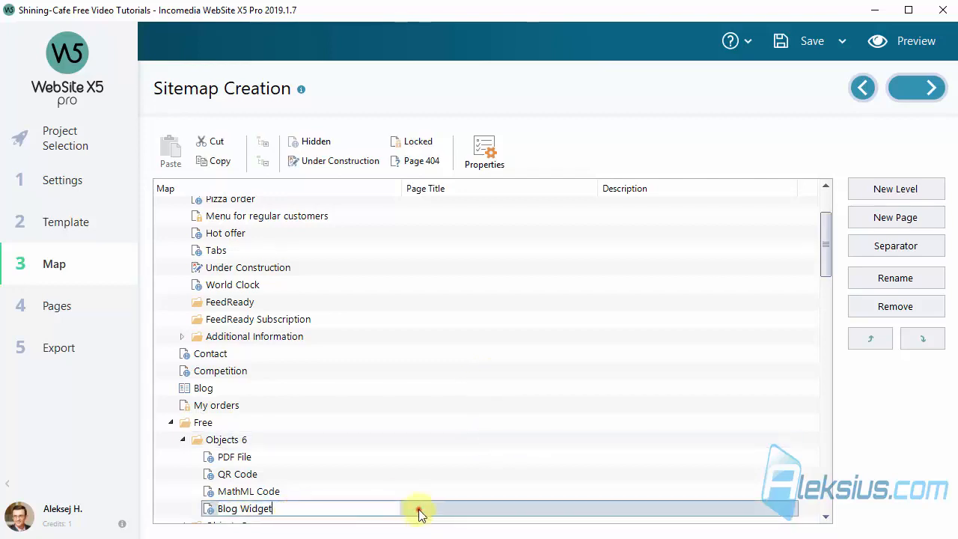
double_click(419, 509)
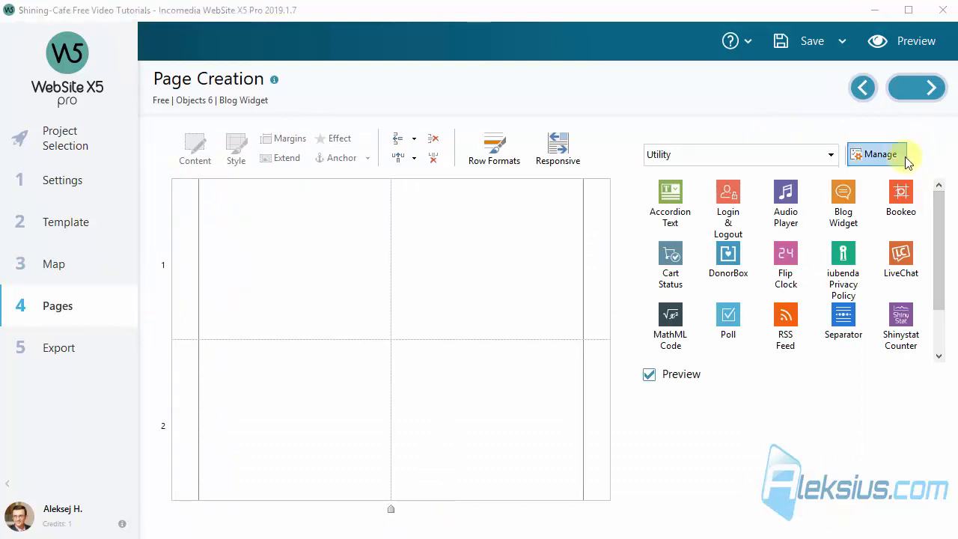
- Place a Blog Widget object across both rows of the first column and make its post titles size 14, red and underlined
left_click_drag(843, 192, 324, 345)
double_click(320, 252)
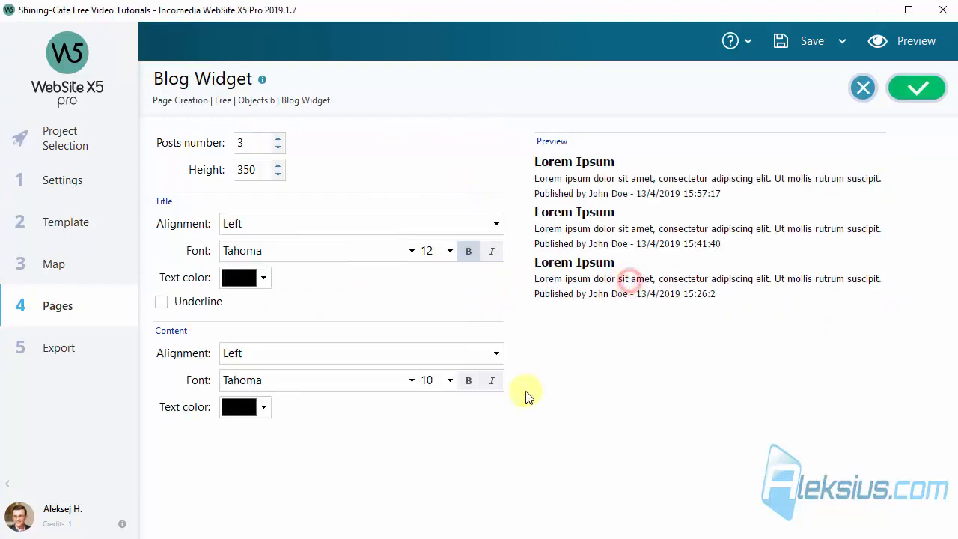
left_click(451, 252)
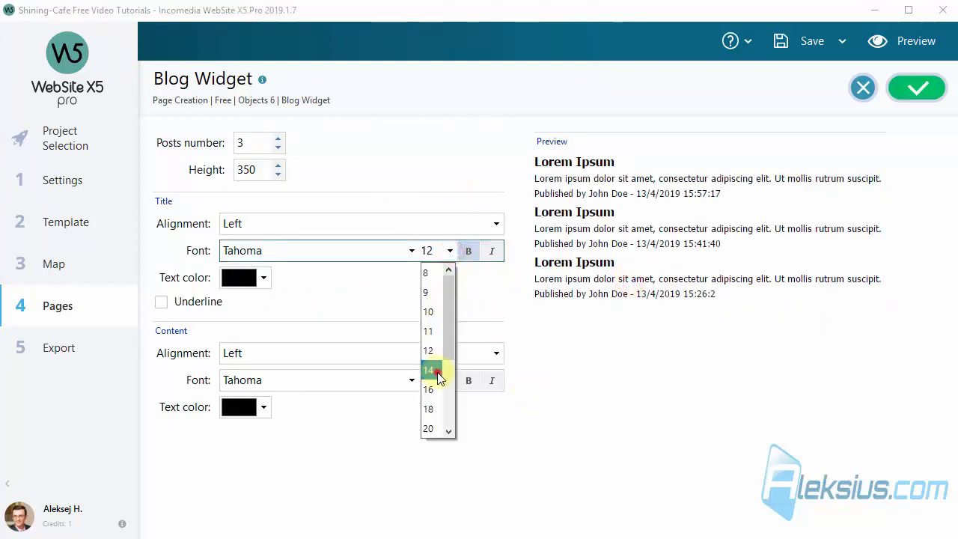
left_click(435, 368)
left_click(270, 282)
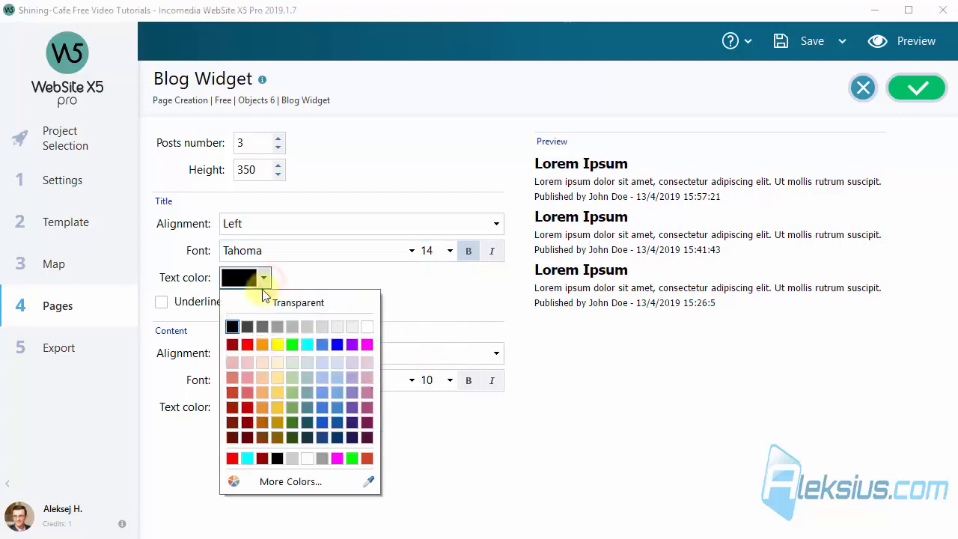
left_click(249, 346)
left_click(206, 308)
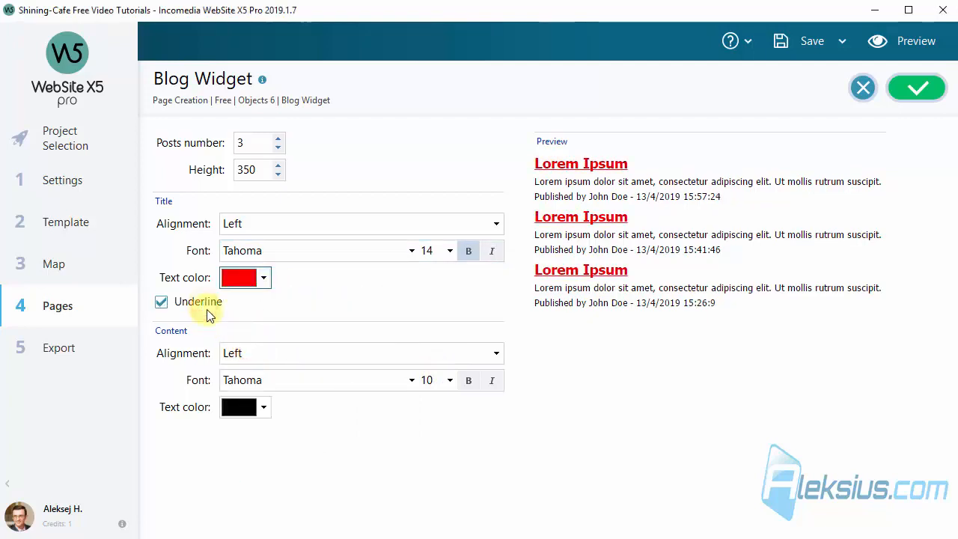
- Set the widget's content font size to 12 and apply the settings, accepting the automatic .php file extension for the page
left_click(449, 381)
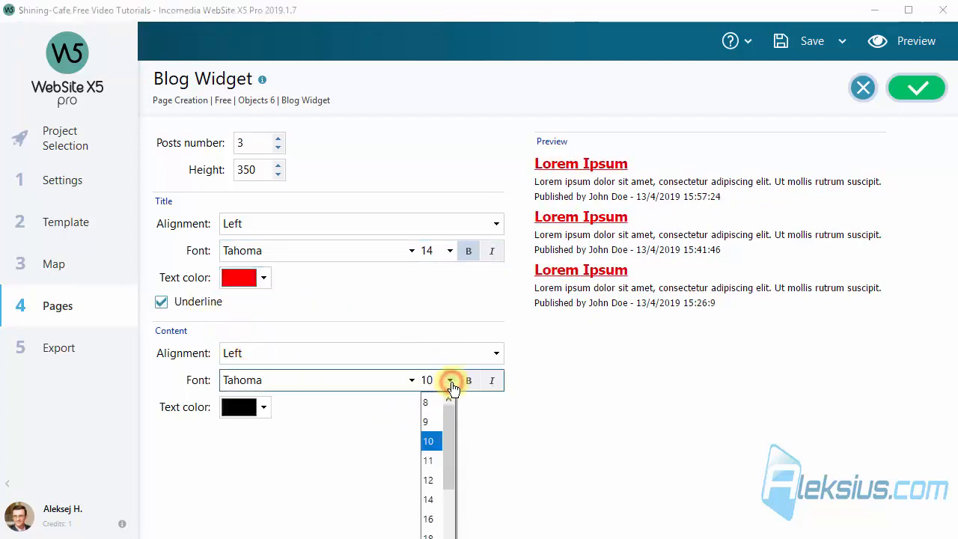
left_click(438, 481)
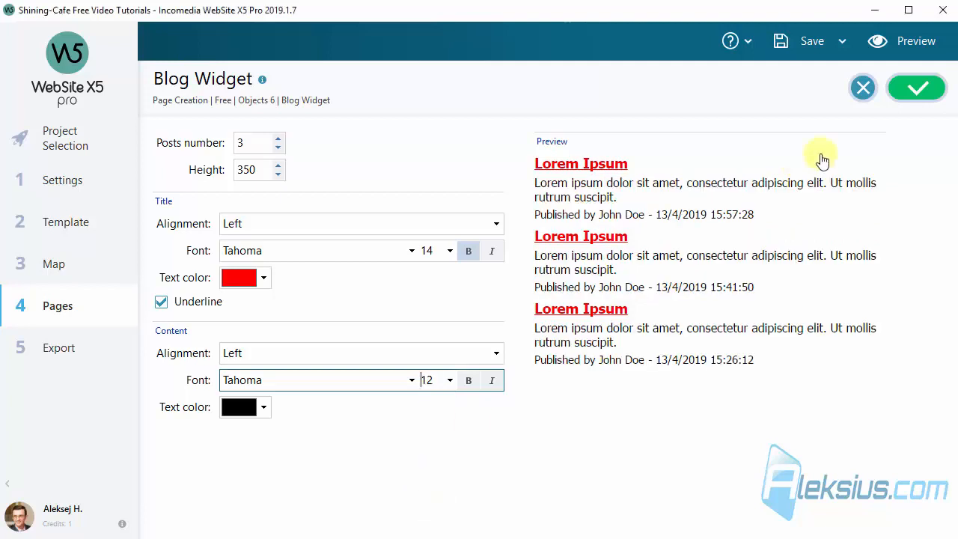
left_click(927, 96)
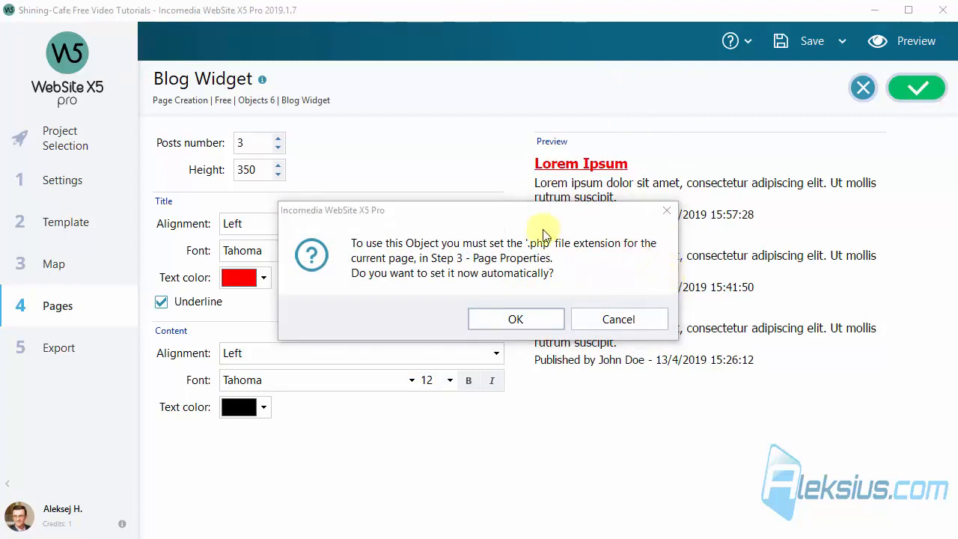
left_click(515, 319)
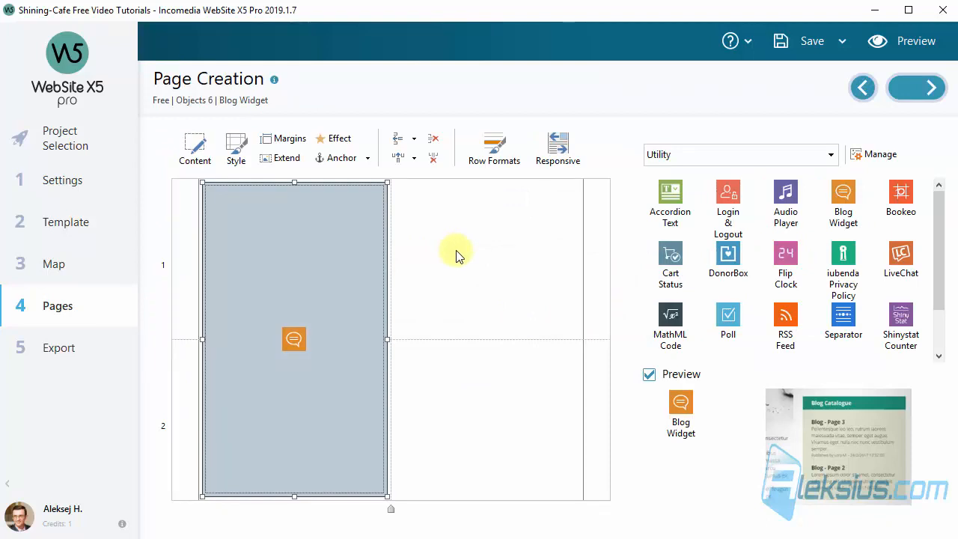
- Check the file name format in the Blog Widget page's expert properties and return to the page layout
left_click(65, 271)
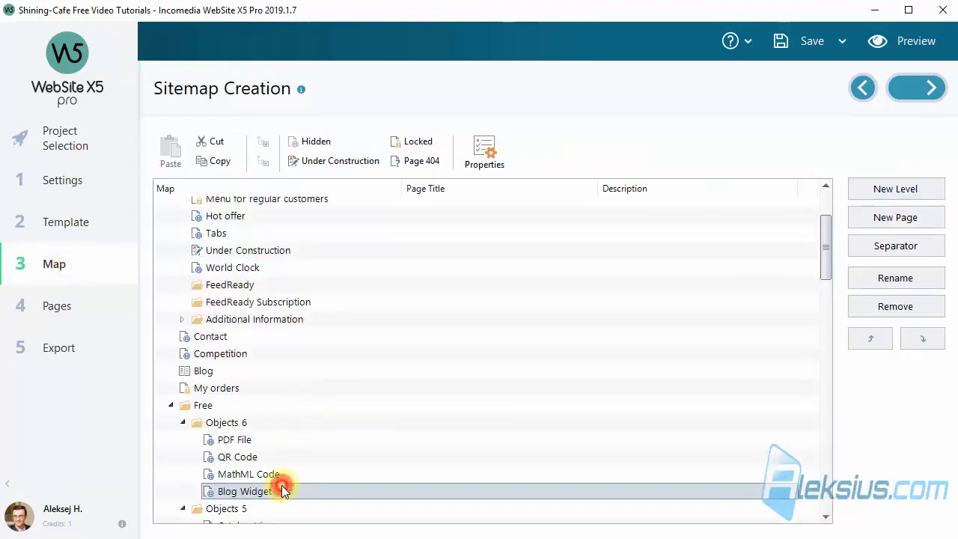
double_click(281, 490)
left_click(75, 274)
left_click(485, 150)
left_click(438, 142)
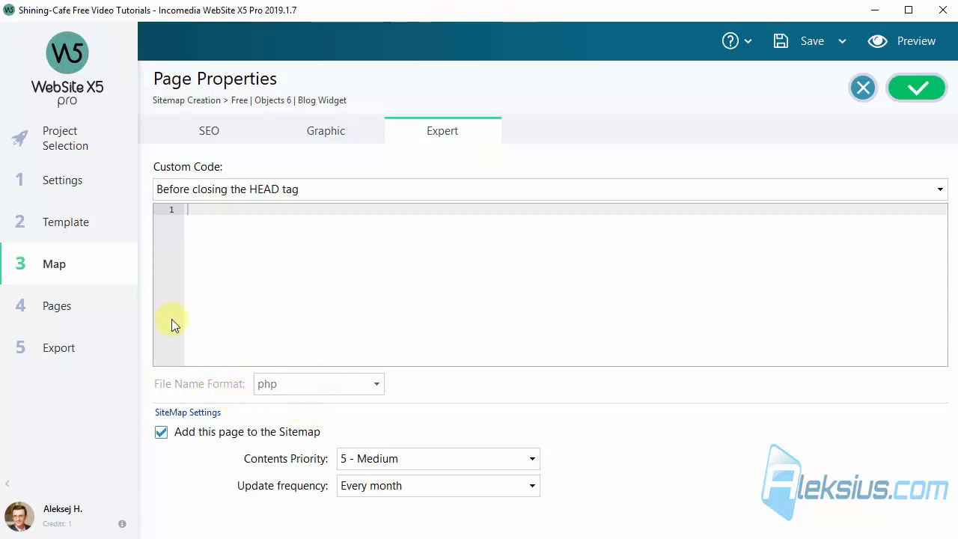
left_click(61, 310)
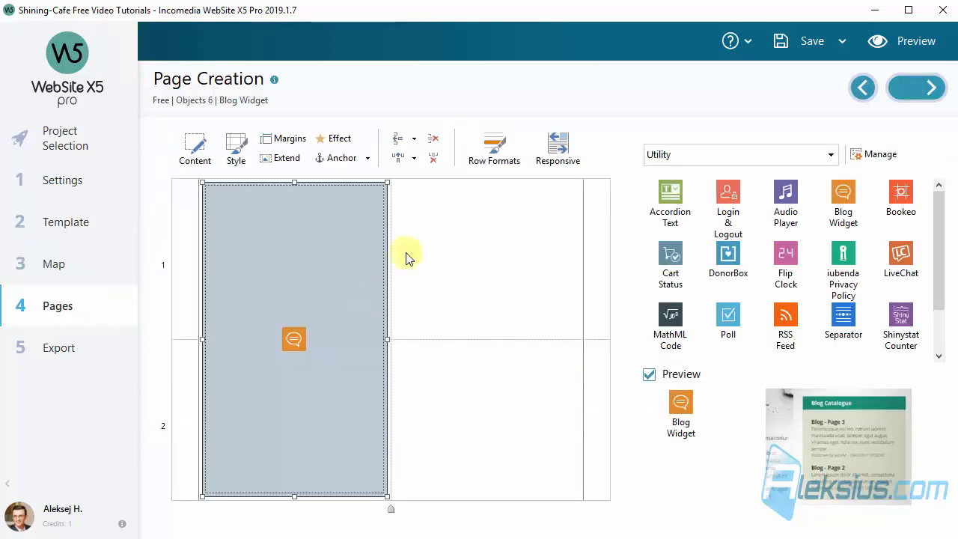
- Preview the Blog Widget page, open the History post from the widget and look through the article
left_click(902, 48)
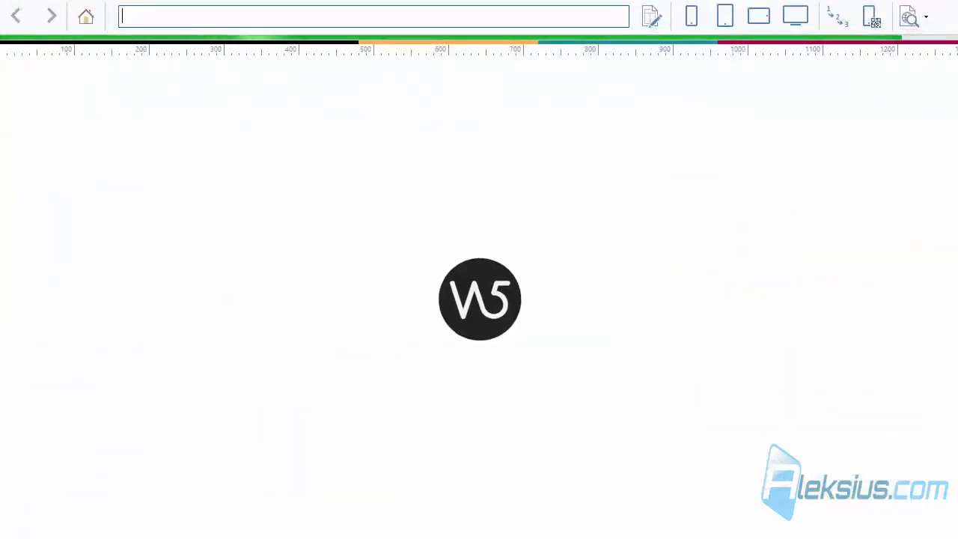
scroll(522, 187, "down", 2)
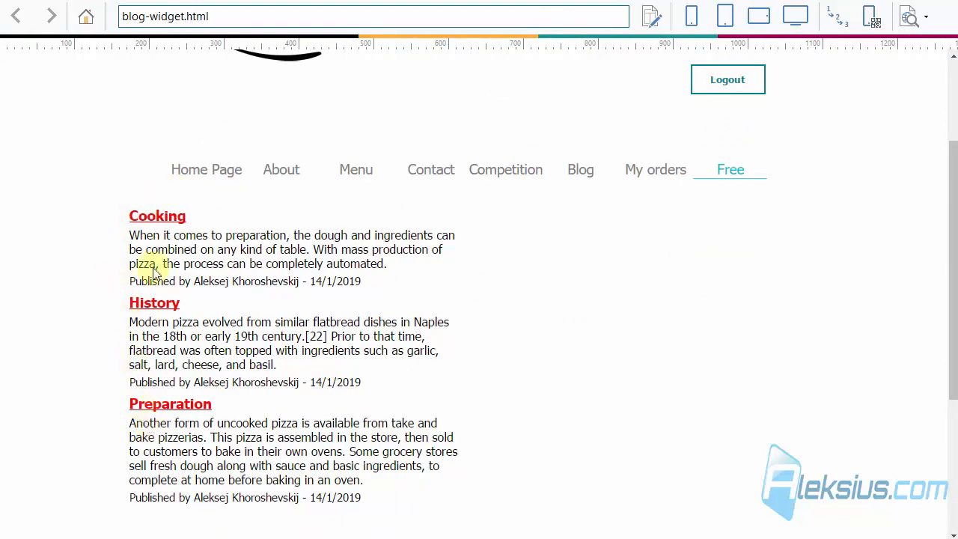
left_click(147, 303)
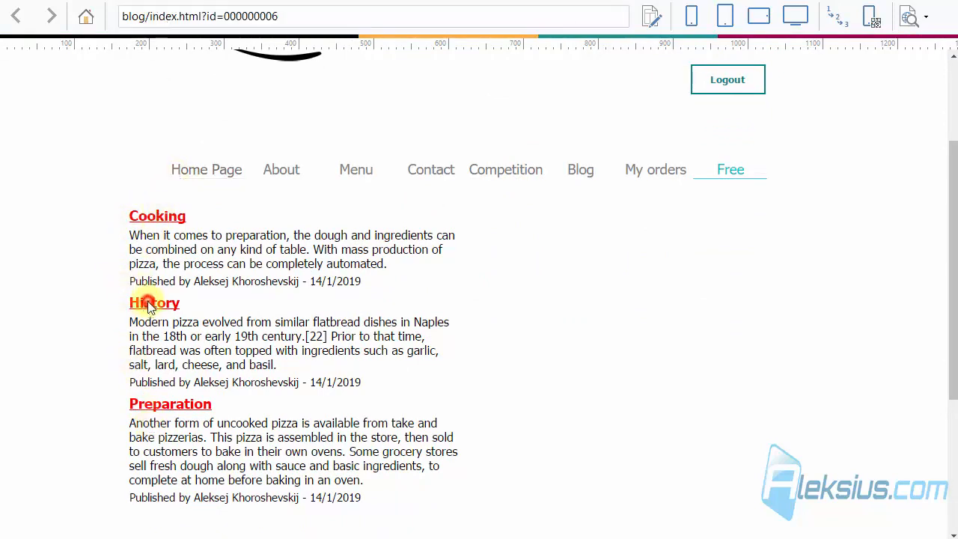
scroll(152, 284, "down", 6)
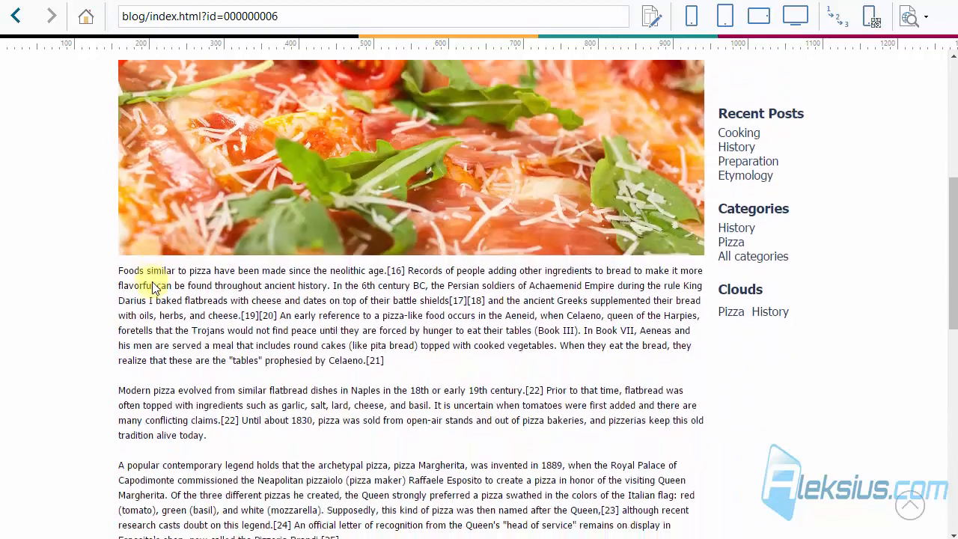
scroll(153, 284, "down", 3)
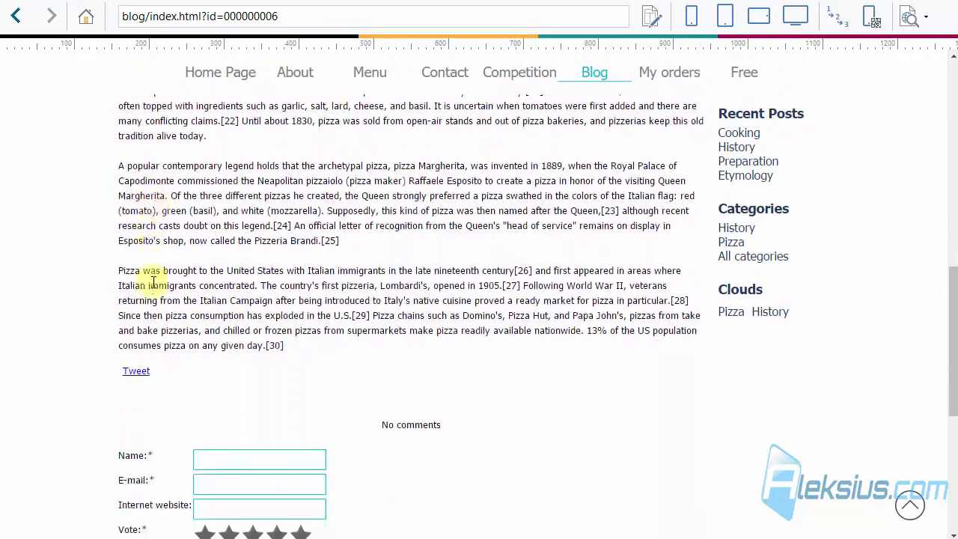
scroll(152, 284, "up", 4)
scroll(153, 283, "up", 5)
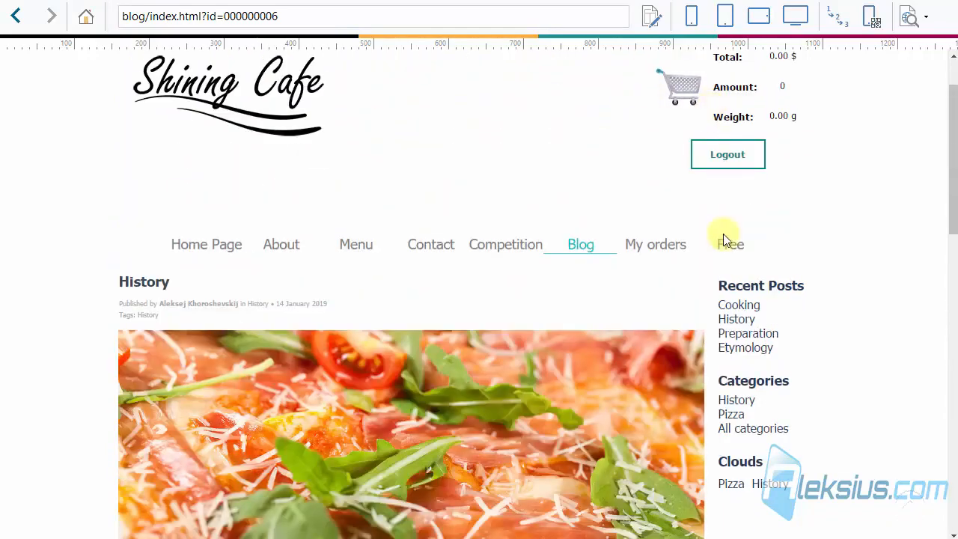
- Return to the Blog Widget page under Objects 6 and open the Preparation post to view its article
mouse_move(732, 246)
mouse_move(739, 277)
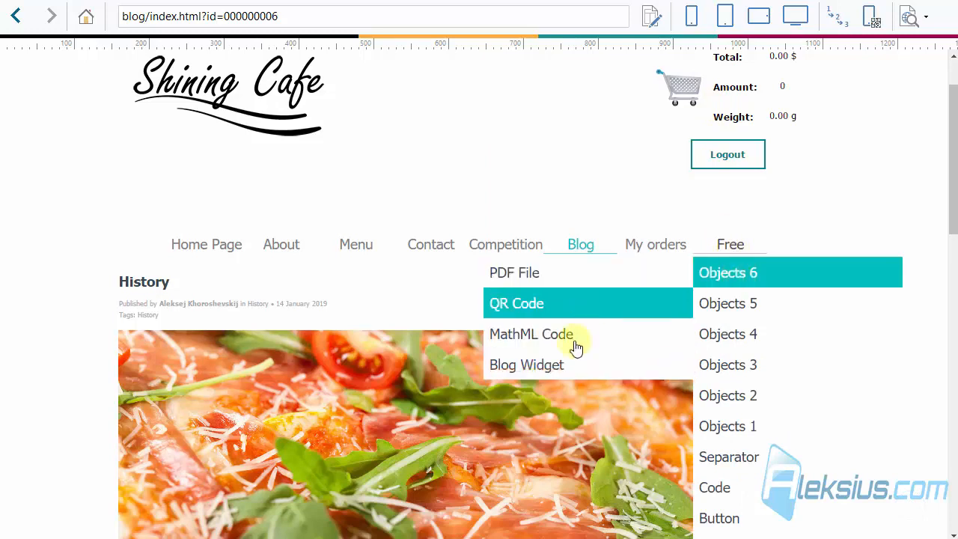
left_click(571, 360)
scroll(449, 311, "down", 2)
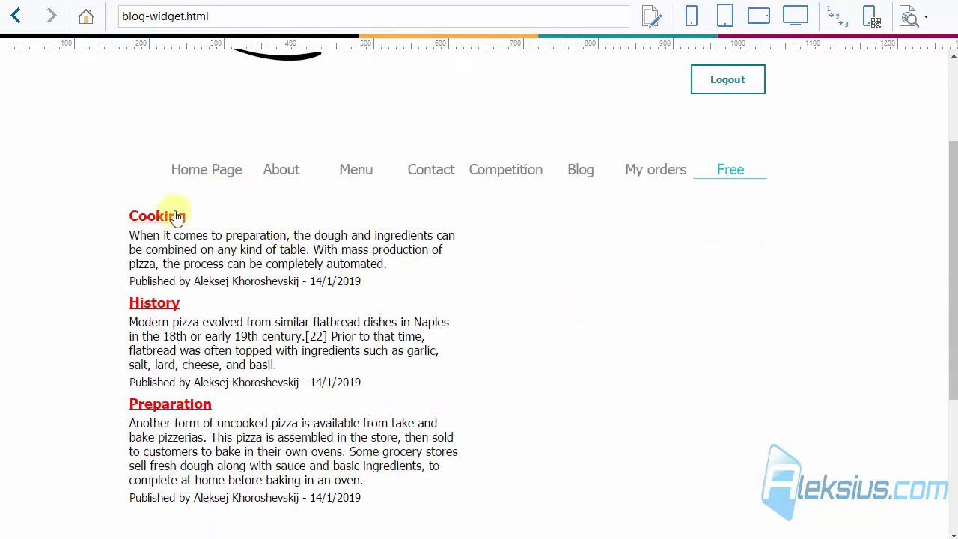
scroll(352, 375, "down", 2)
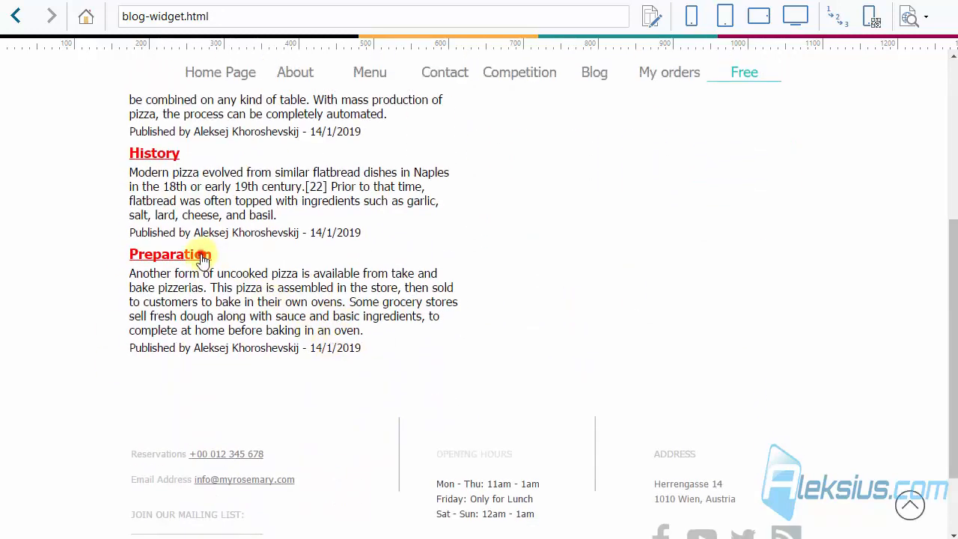
left_click(203, 256)
scroll(203, 255, "down", 4)
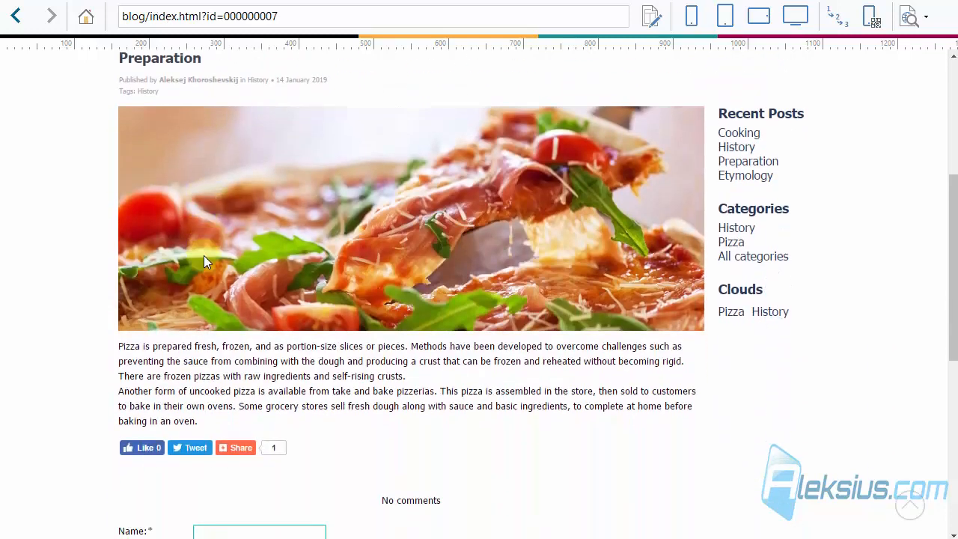